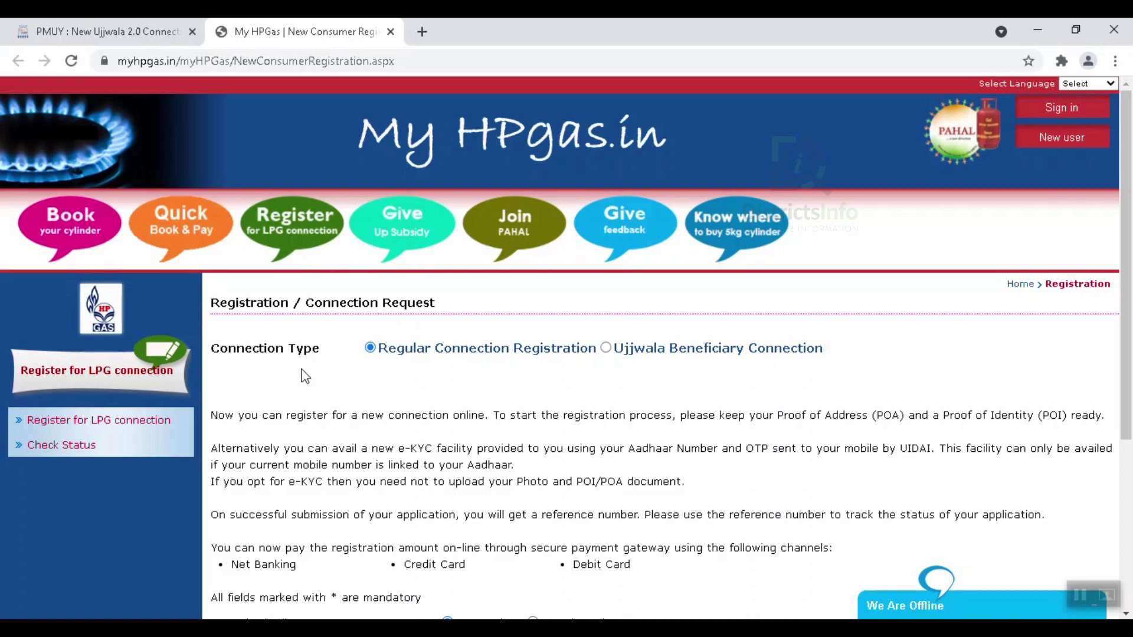
Step: Choose Ujjwala Beneficiary Connection as the connection type and accept the eligibility declaration
scroll(354, 363, down, 2)
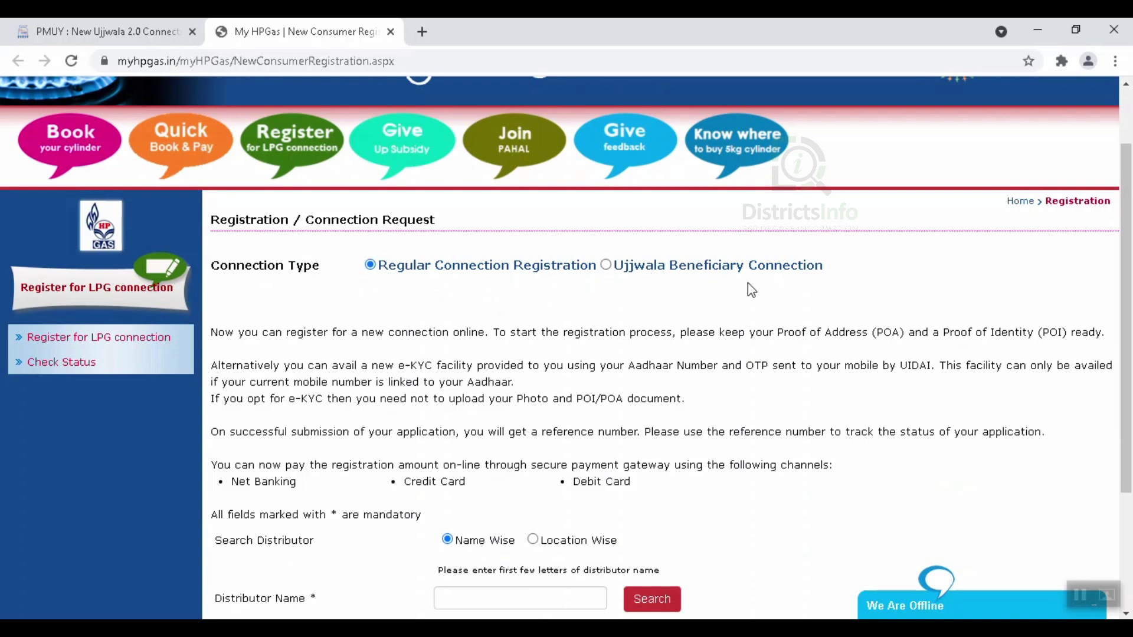
click(606, 266)
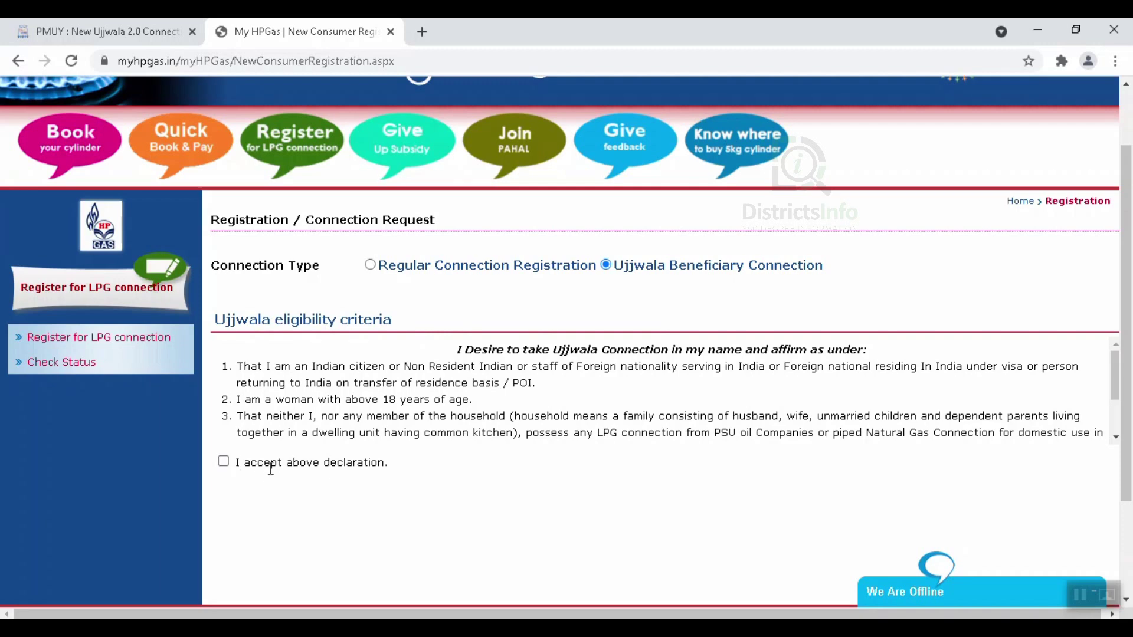
click(224, 464)
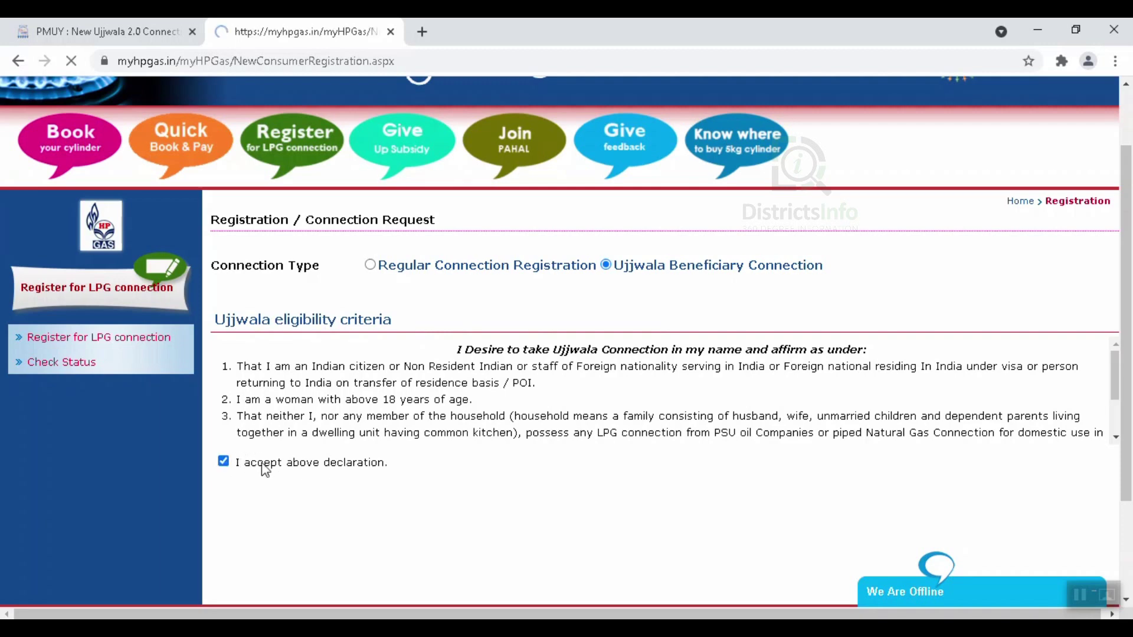
Step: Switch the distributor search to Location Wise and set the state to Telangana and the district to MEDAK
scroll(506, 433, down, 7)
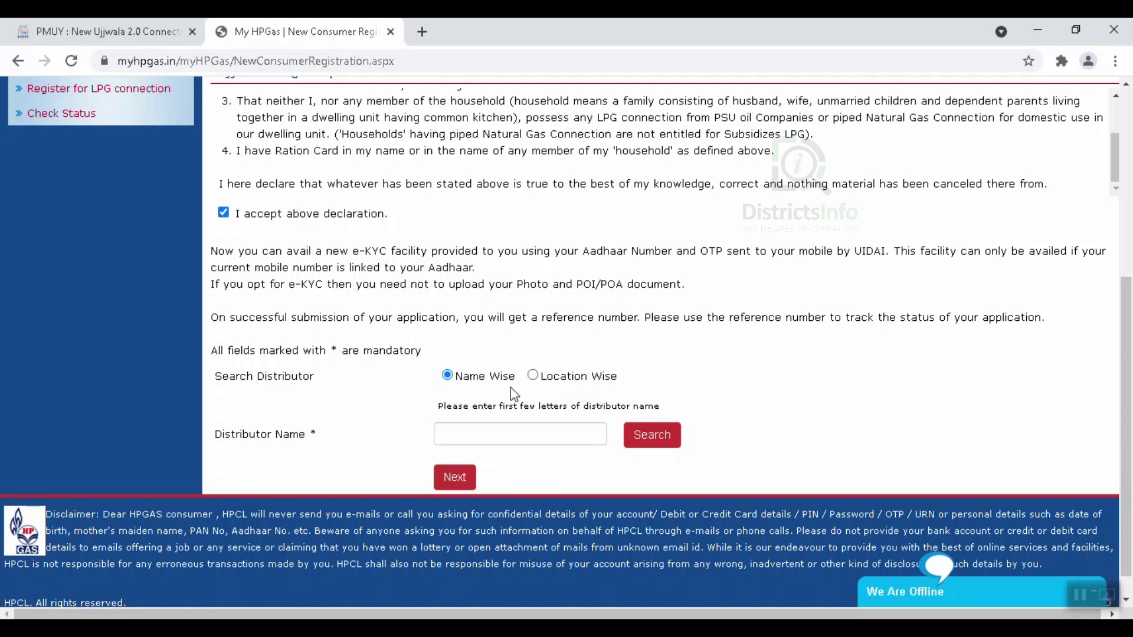
click(533, 377)
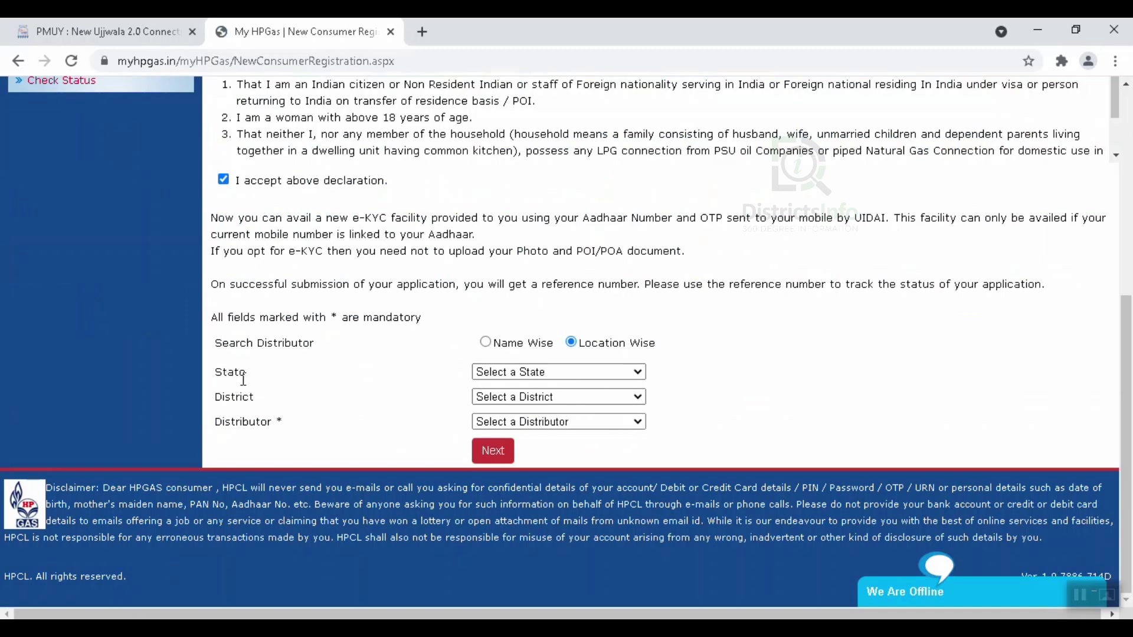
click(490, 375)
scroll(531, 313, down, 1)
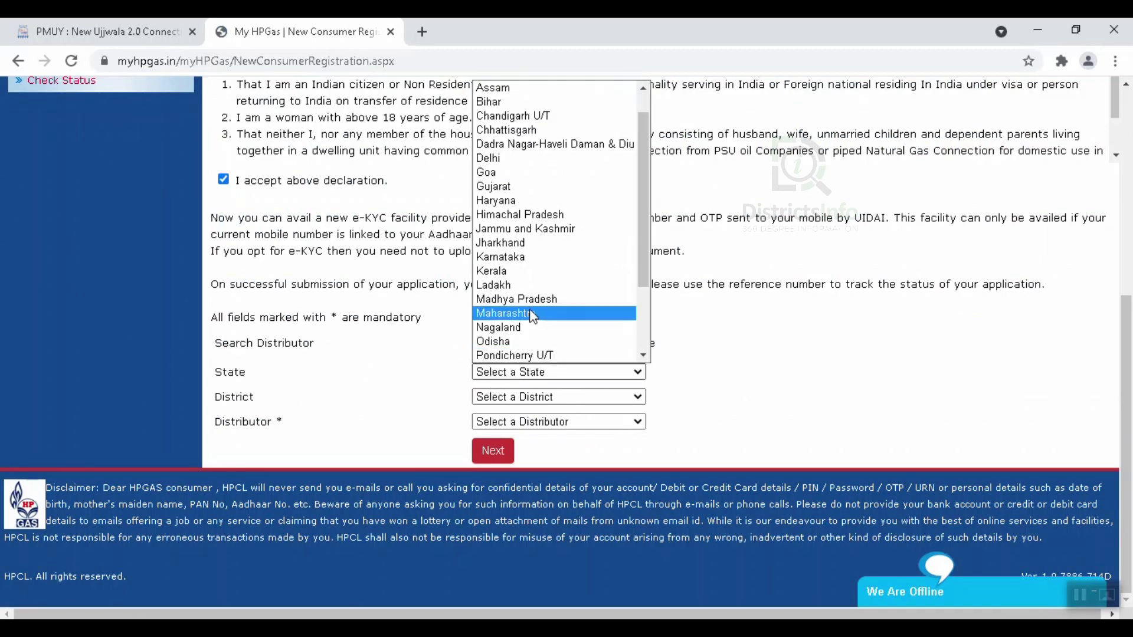
scroll(530, 309, down, 3)
click(530, 313)
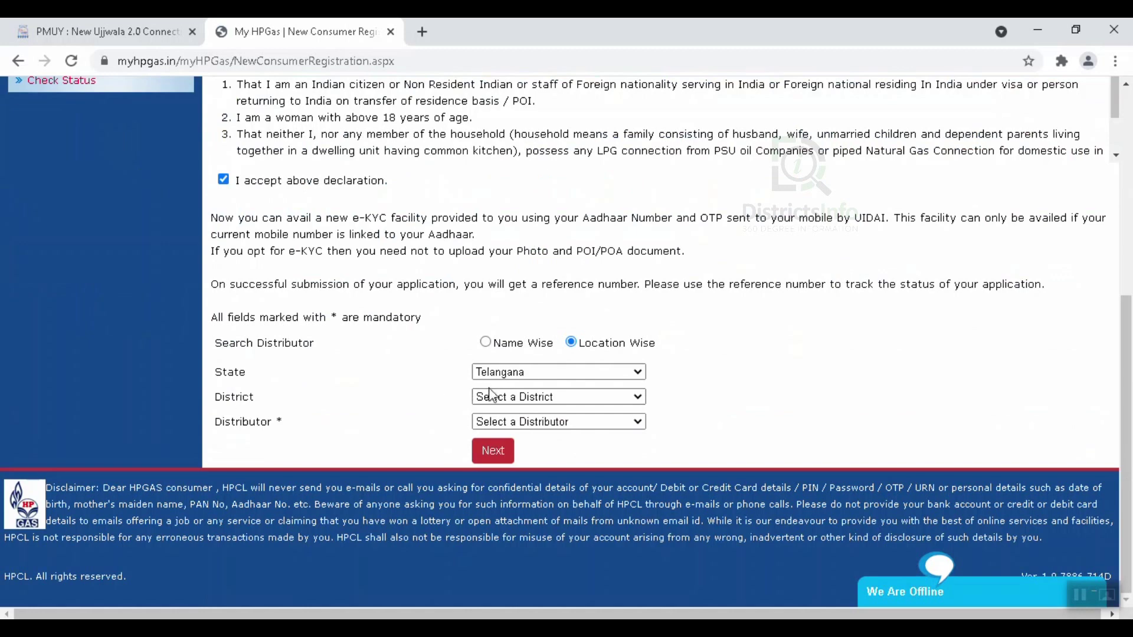
click(497, 397)
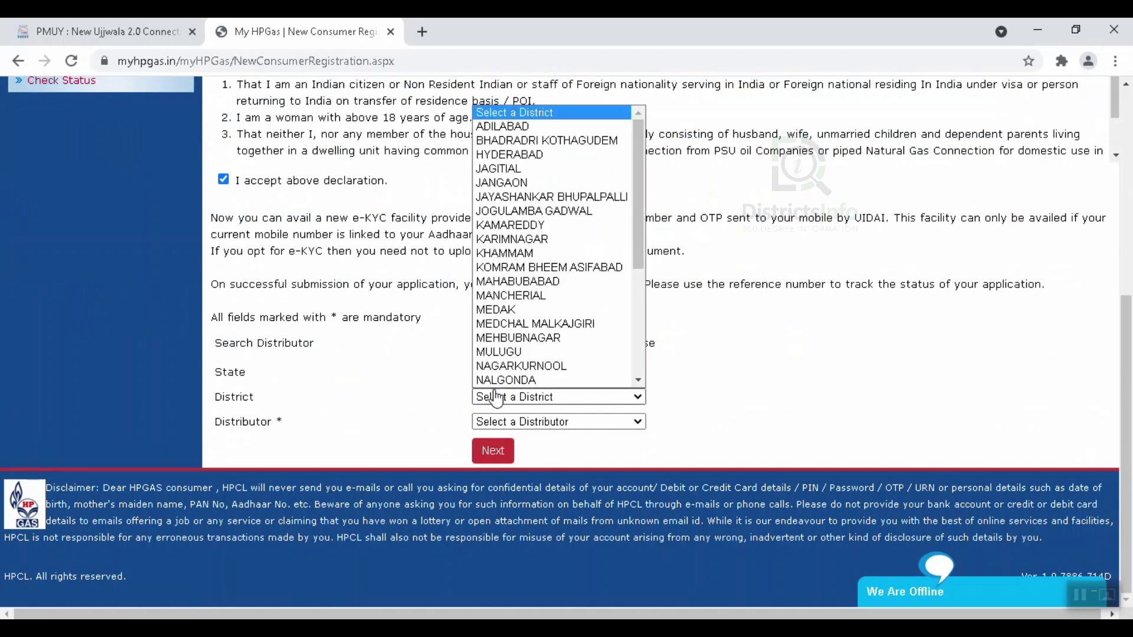
scroll(498, 331, down, 1)
click(500, 282)
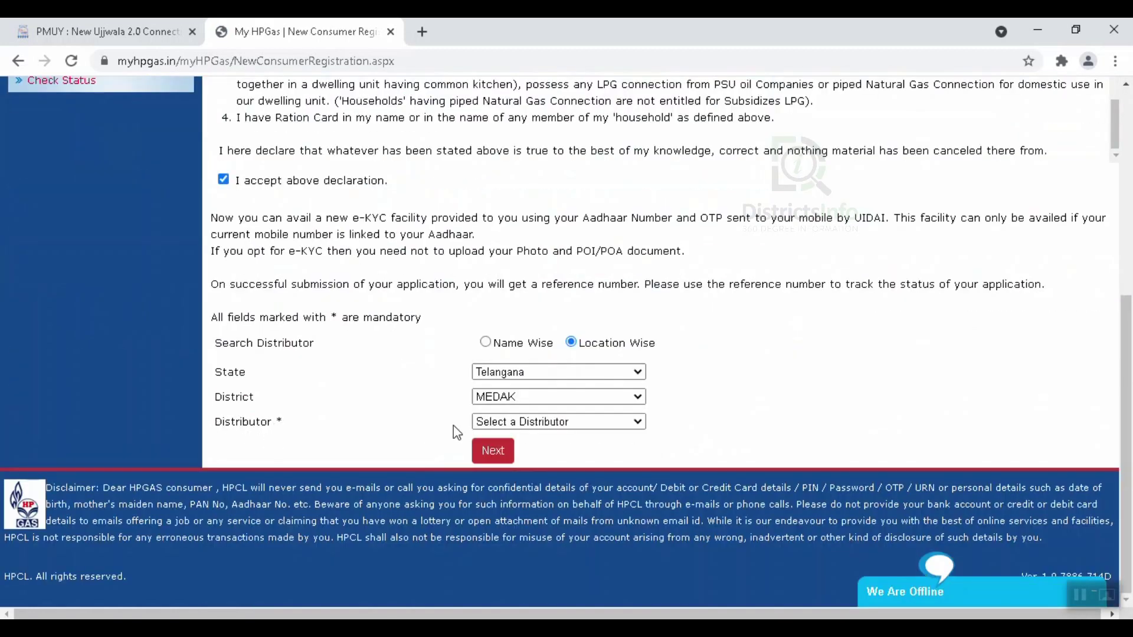
Step: Select SRI BHAVANI GAS LINKS as the distributor and proceed to the Ujjwala KYC application form
click(522, 422)
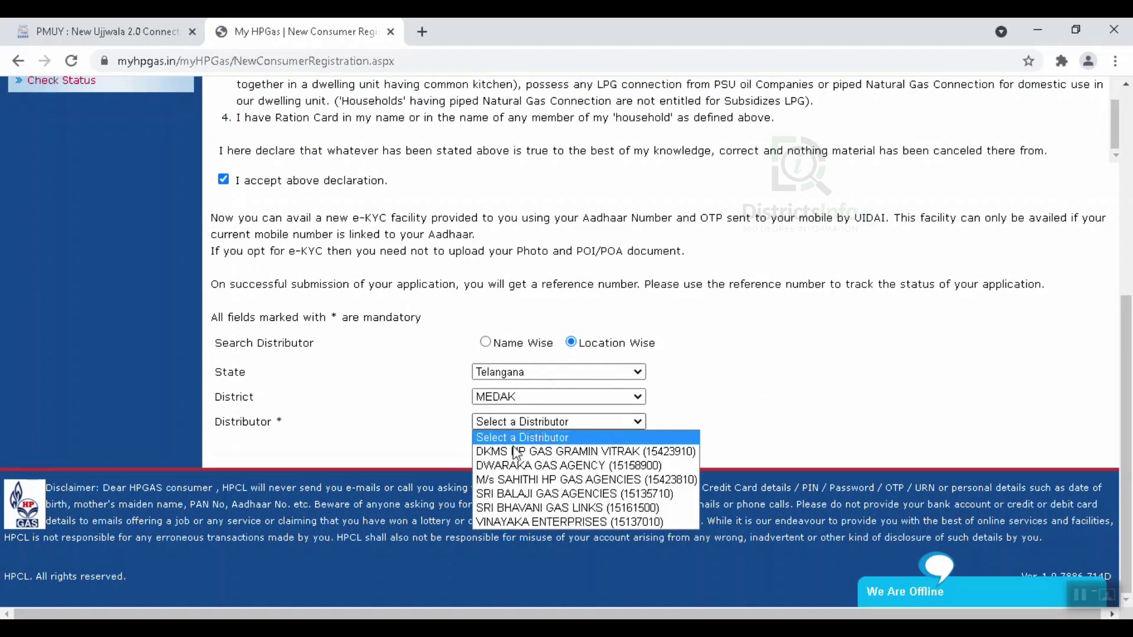
click(523, 508)
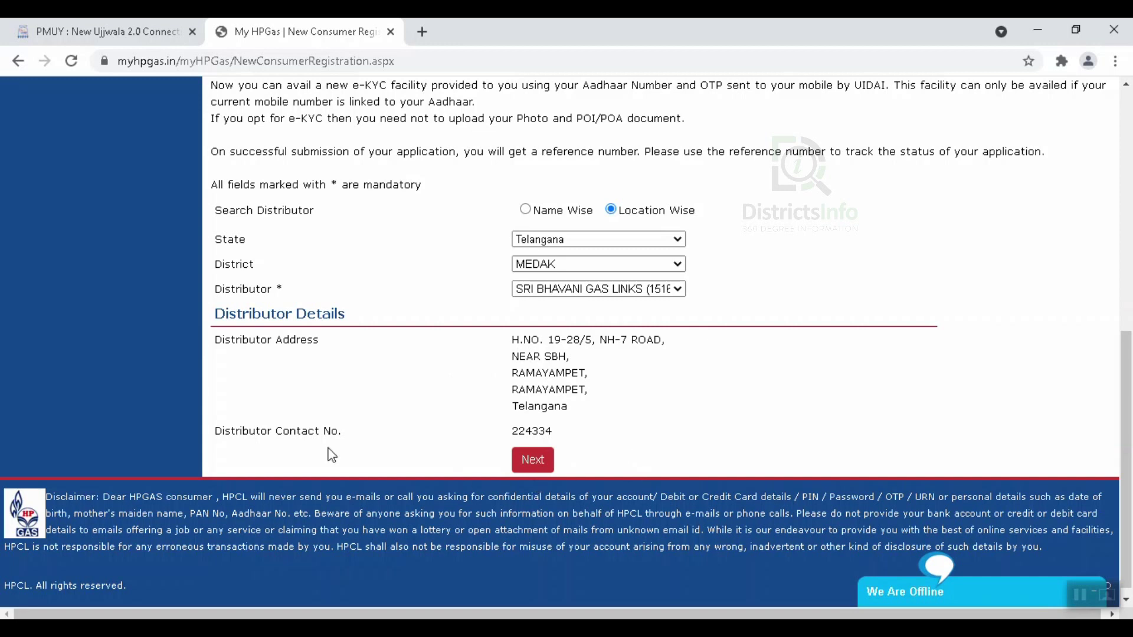
click(539, 470)
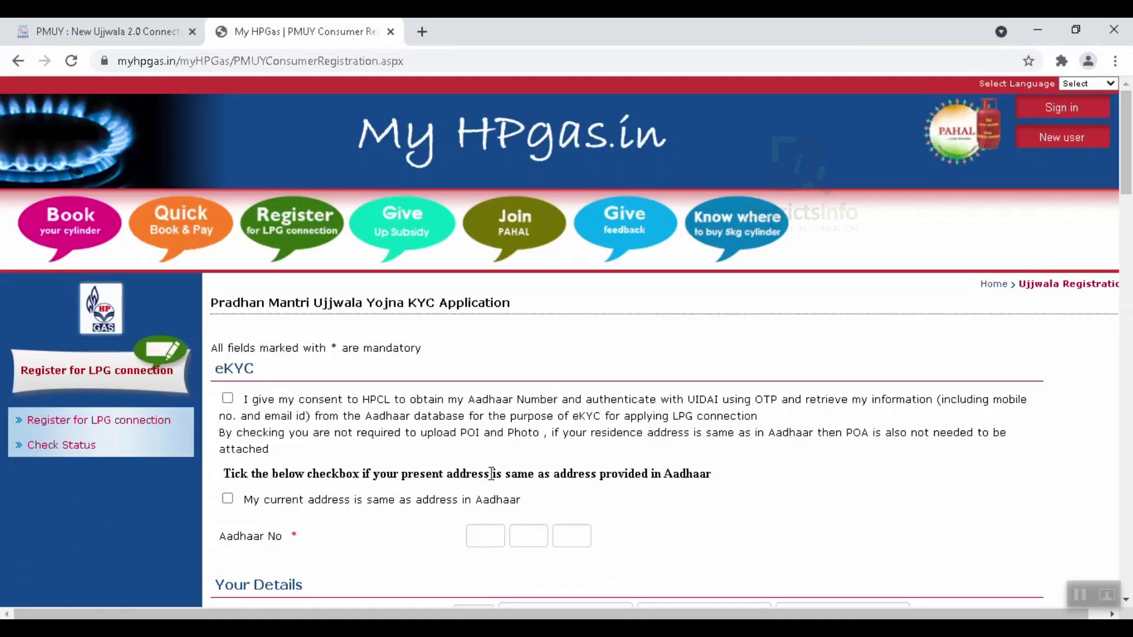
Step: Give consent for Aadhaar eKYC and mark the current address as the same as the address in Aadhaar
scroll(488, 474, down, 5)
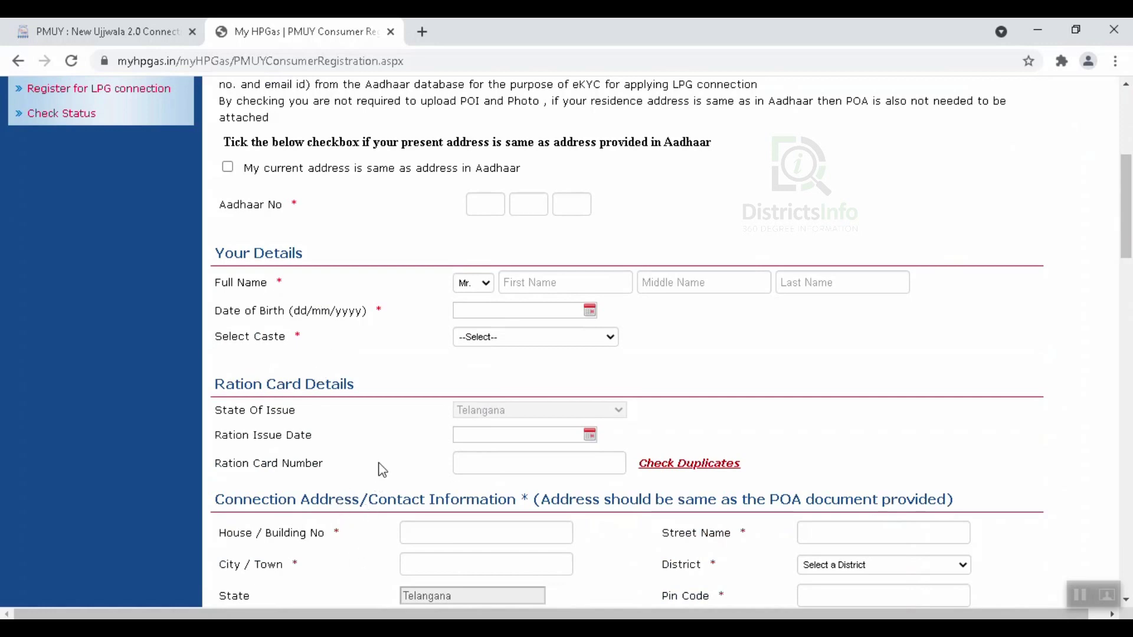
scroll(381, 472, up, 5)
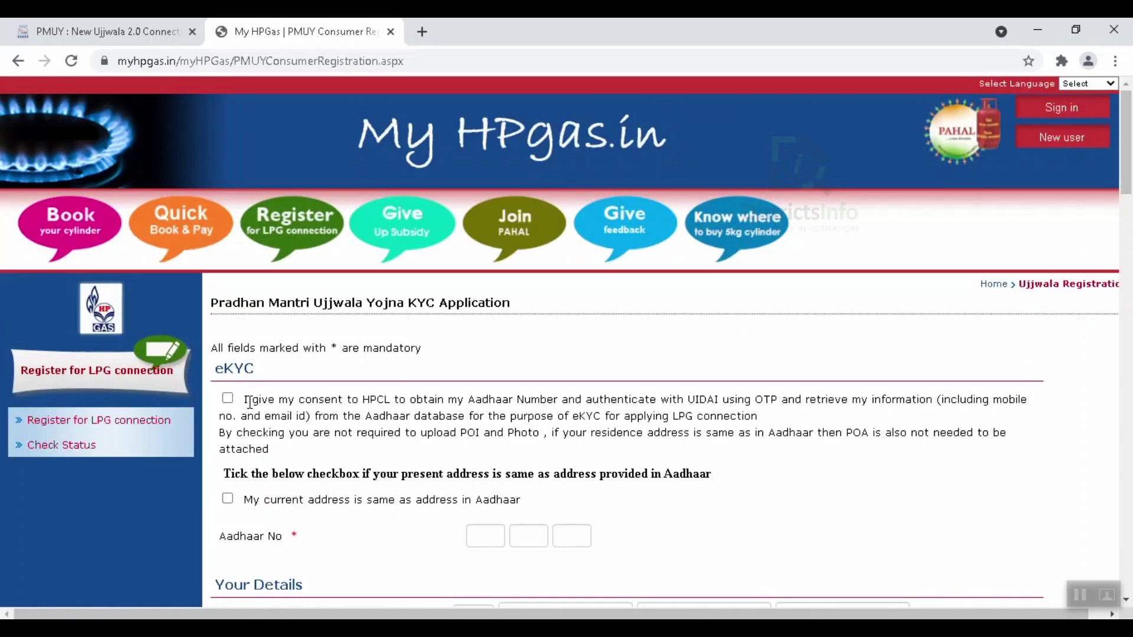
click(228, 400)
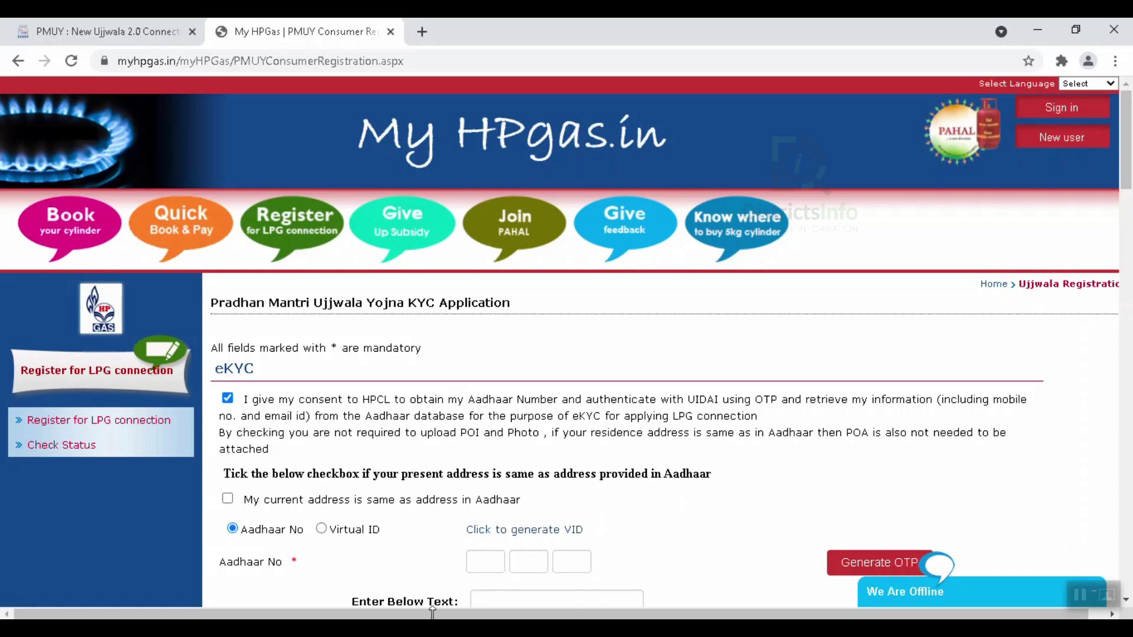
click(228, 499)
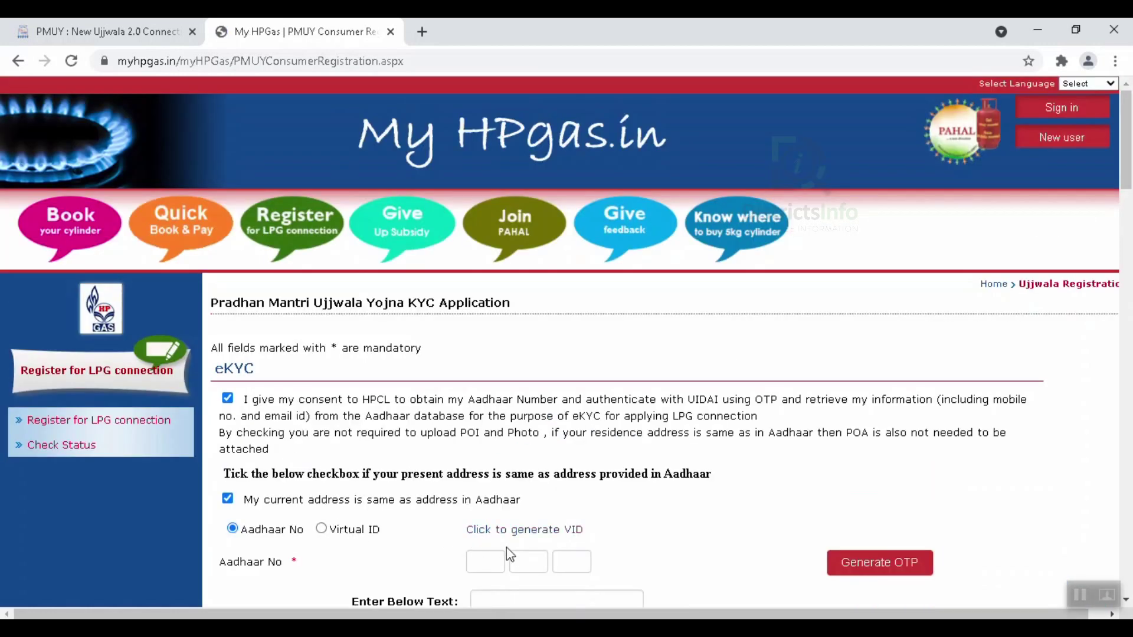
Step: Set the applicant's caste to OBC - Other Backward Class in the personal details
scroll(508, 551, down, 2)
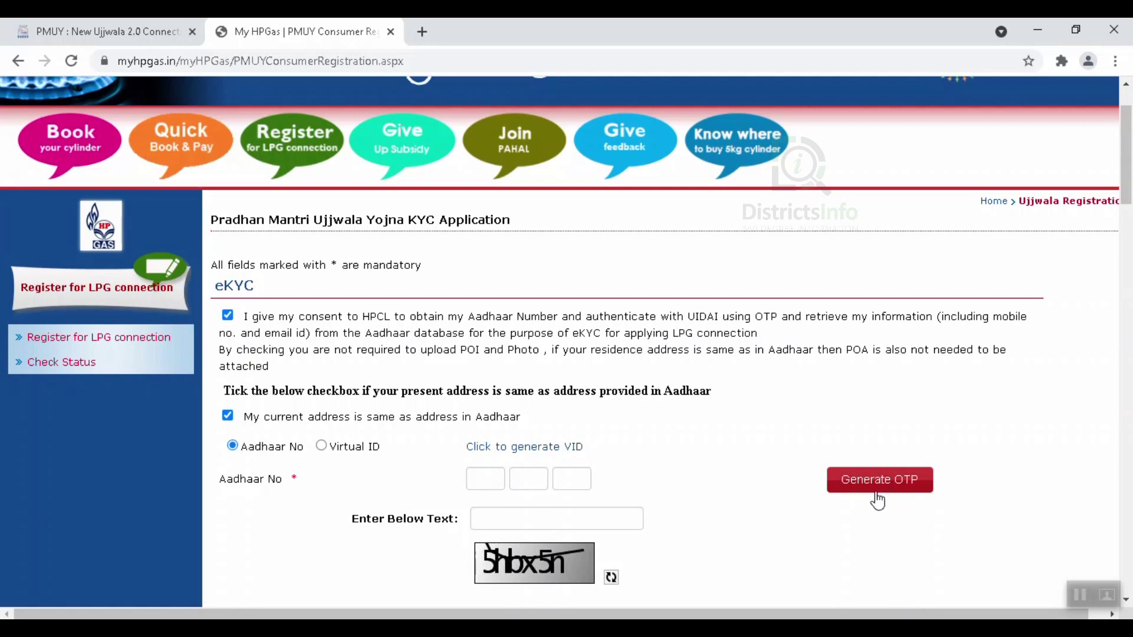
scroll(643, 540, down, 3)
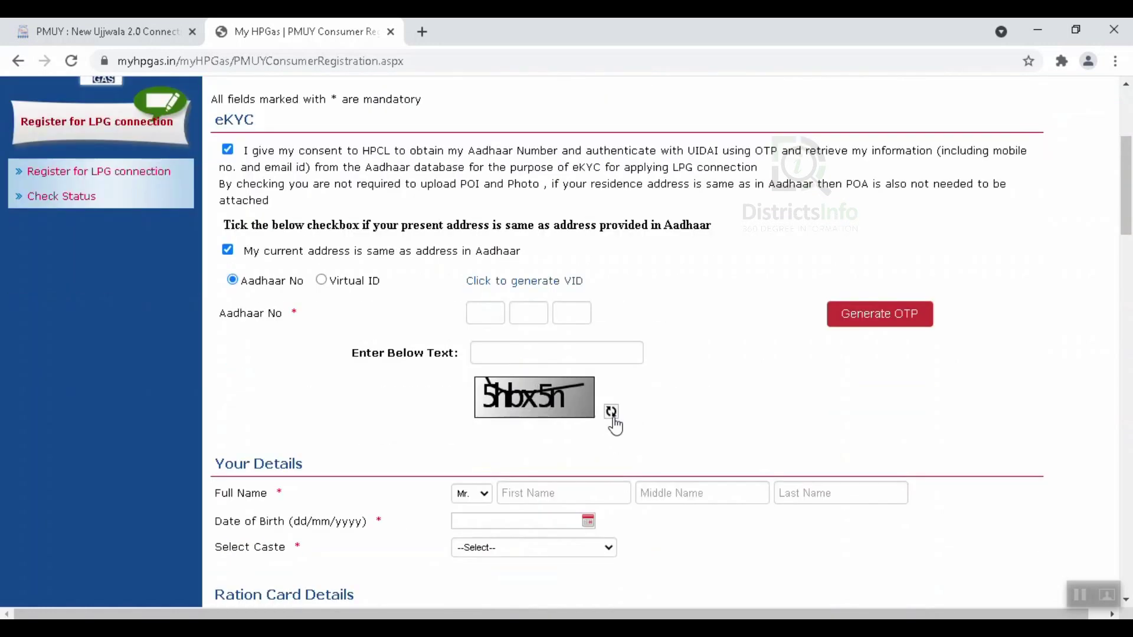
scroll(667, 384, down, 1)
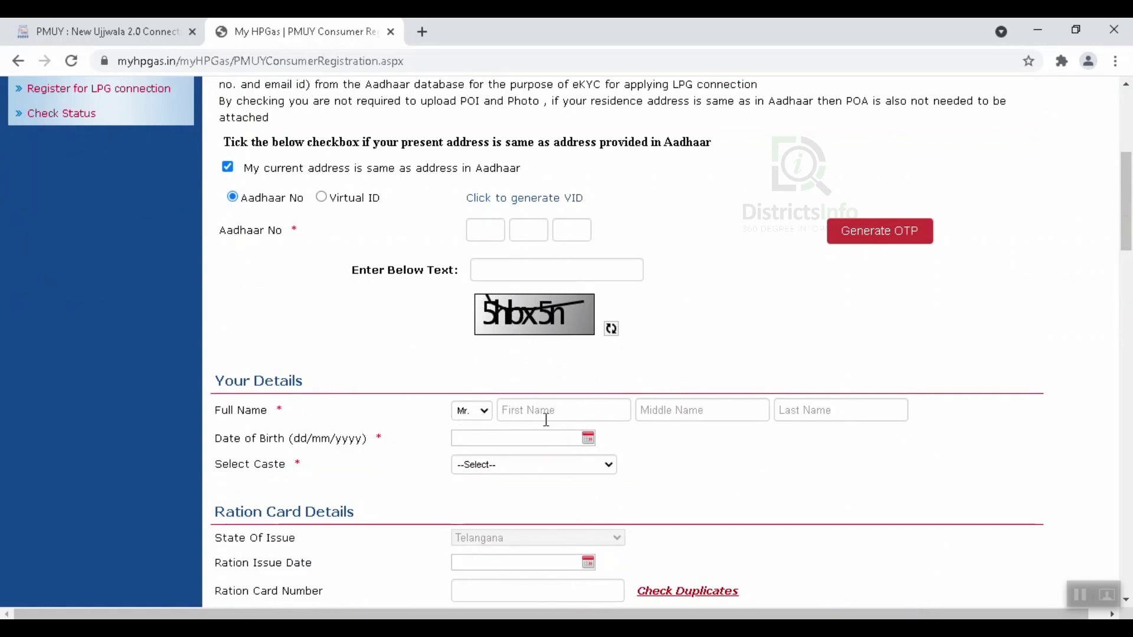
scroll(560, 413, down, 1)
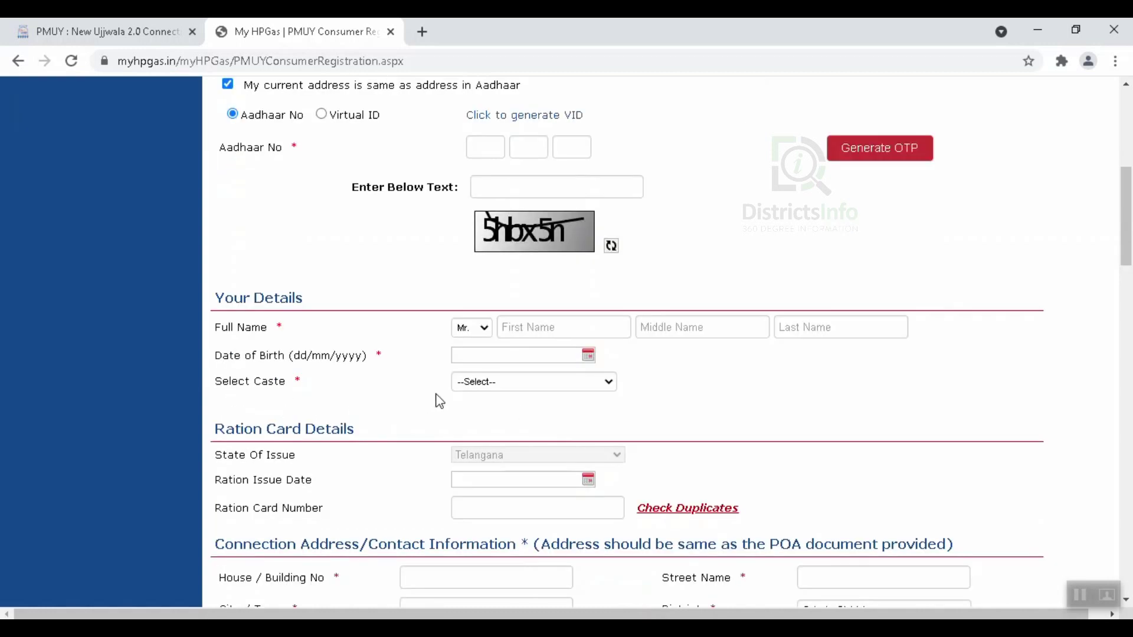
click(483, 392)
key(Escape)
Step: Choose 5 kg DBC (Double Bottle Connection) as the type of connection in the LPG connection details
scroll(434, 375, down, 2)
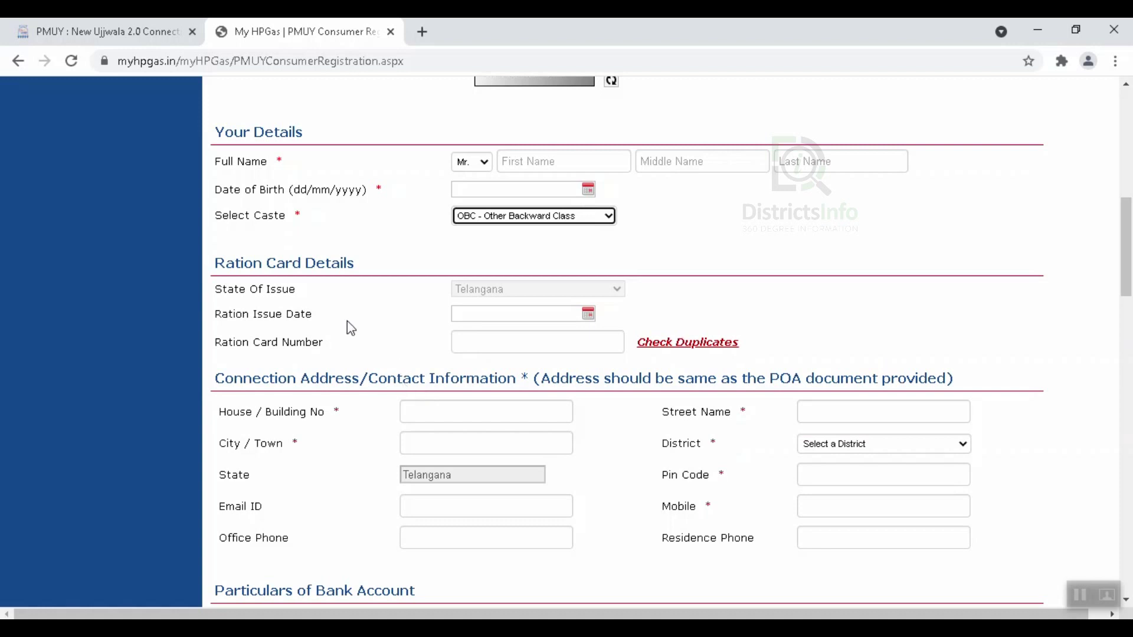
scroll(384, 332, down, 1)
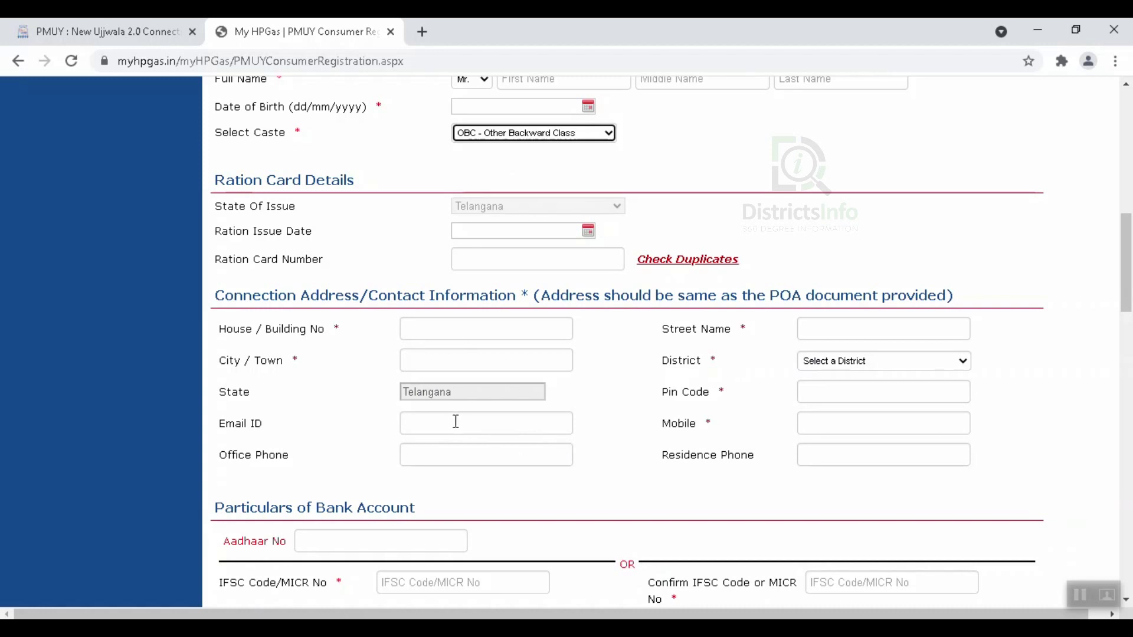
scroll(486, 428, down, 1)
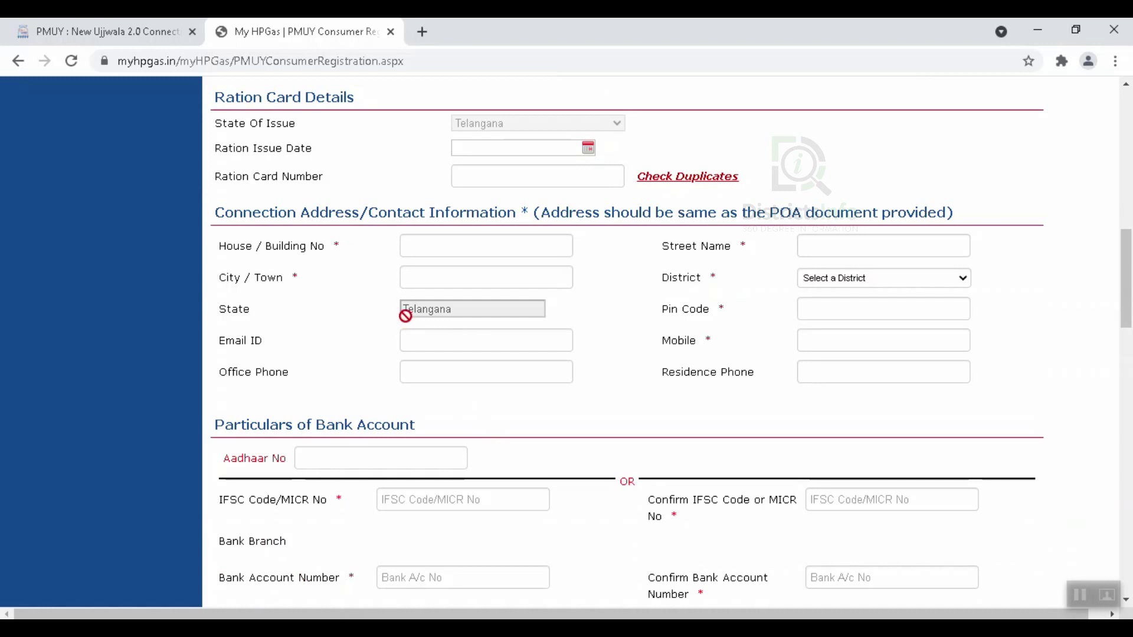
scroll(377, 361, down, 1)
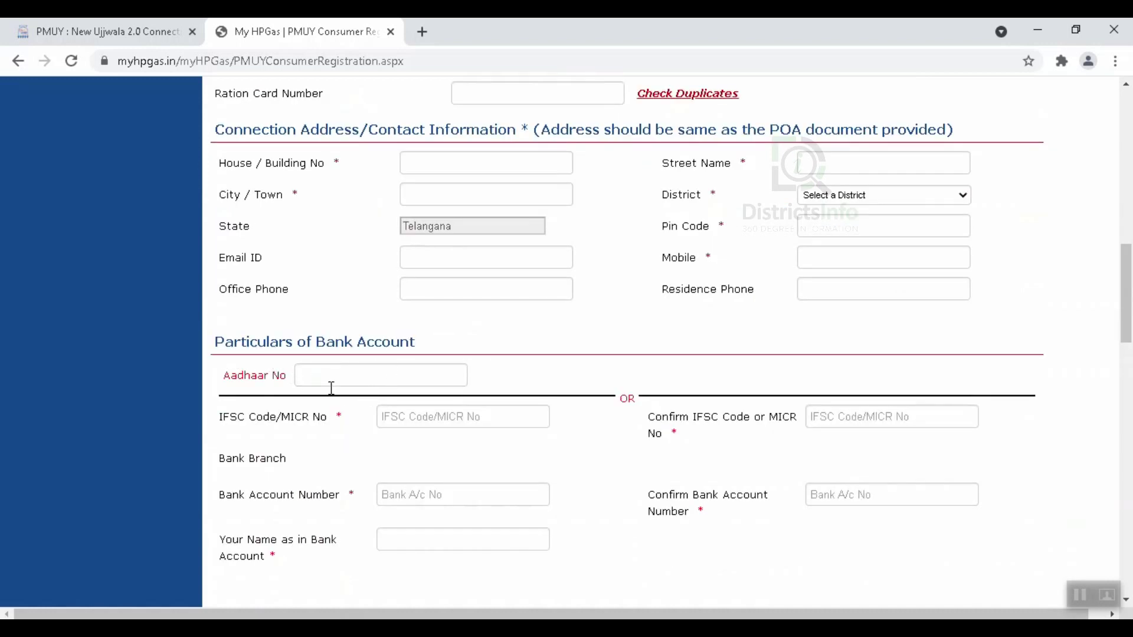
scroll(391, 428, down, 3)
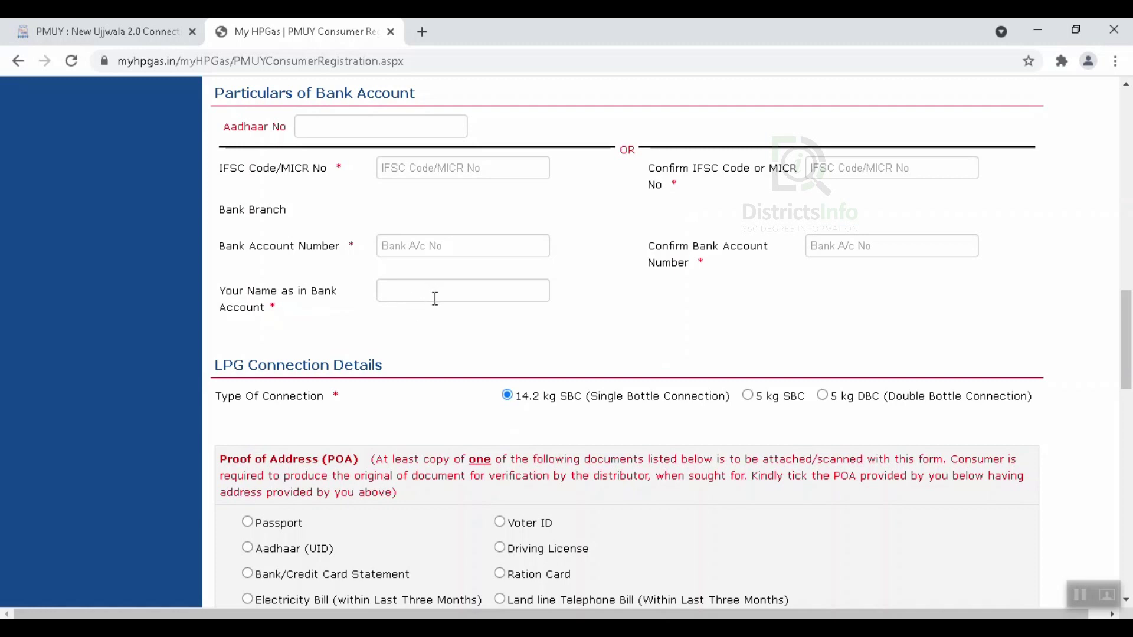
scroll(435, 307, down, 3)
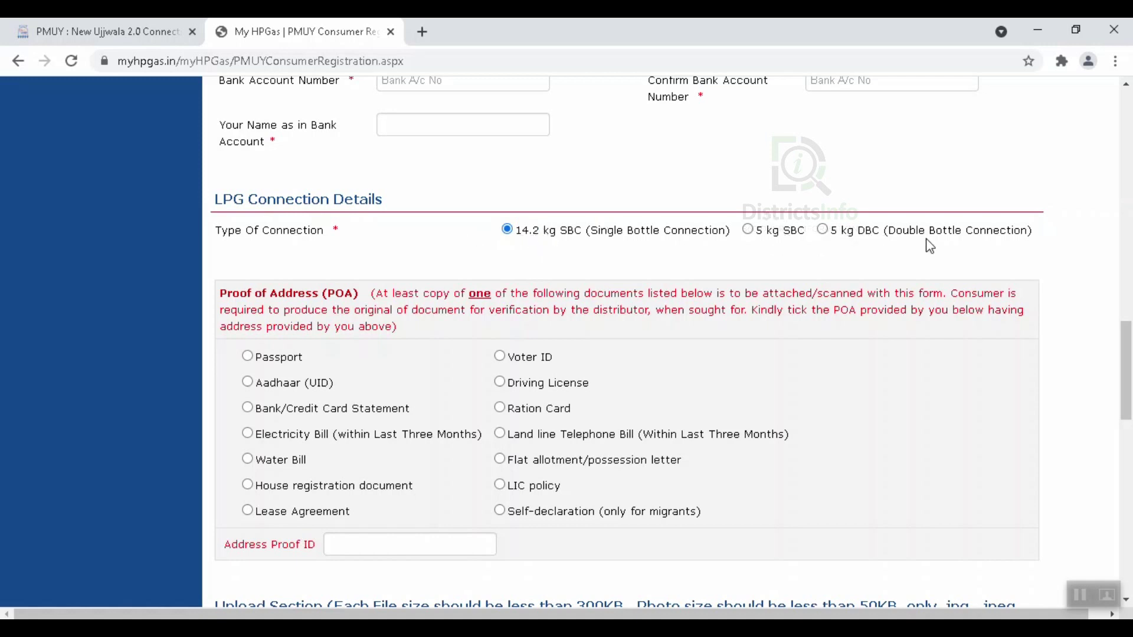
click(822, 230)
Step: Select Aadhaar (UID) as the proof of address and review the documents required in the upload section
scroll(615, 257, down, 3)
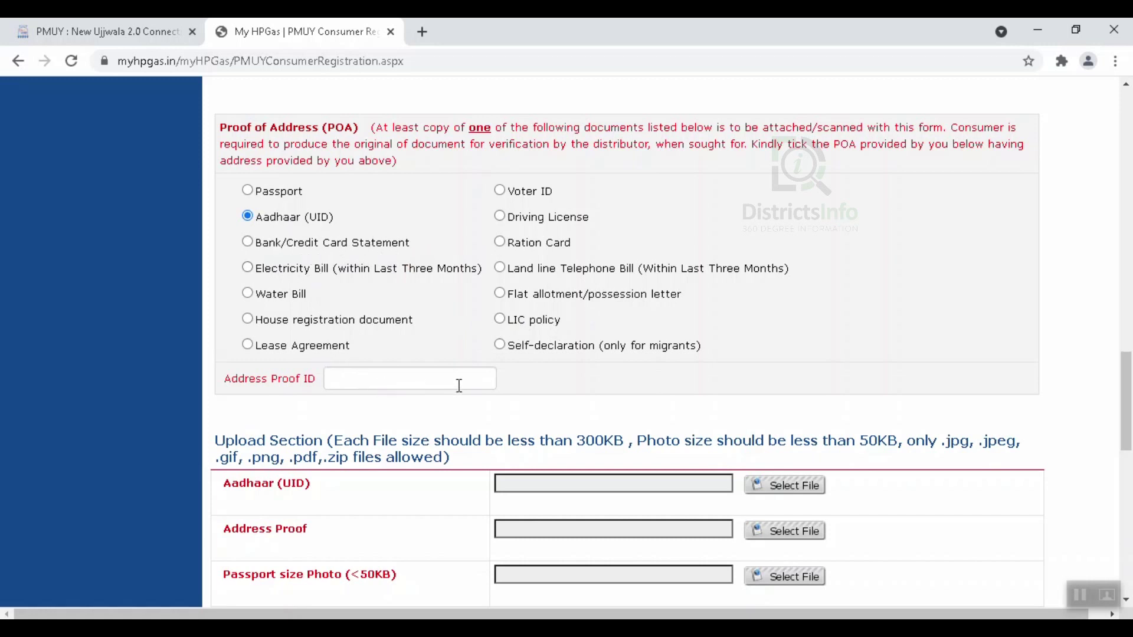
scroll(561, 375, down, 1)
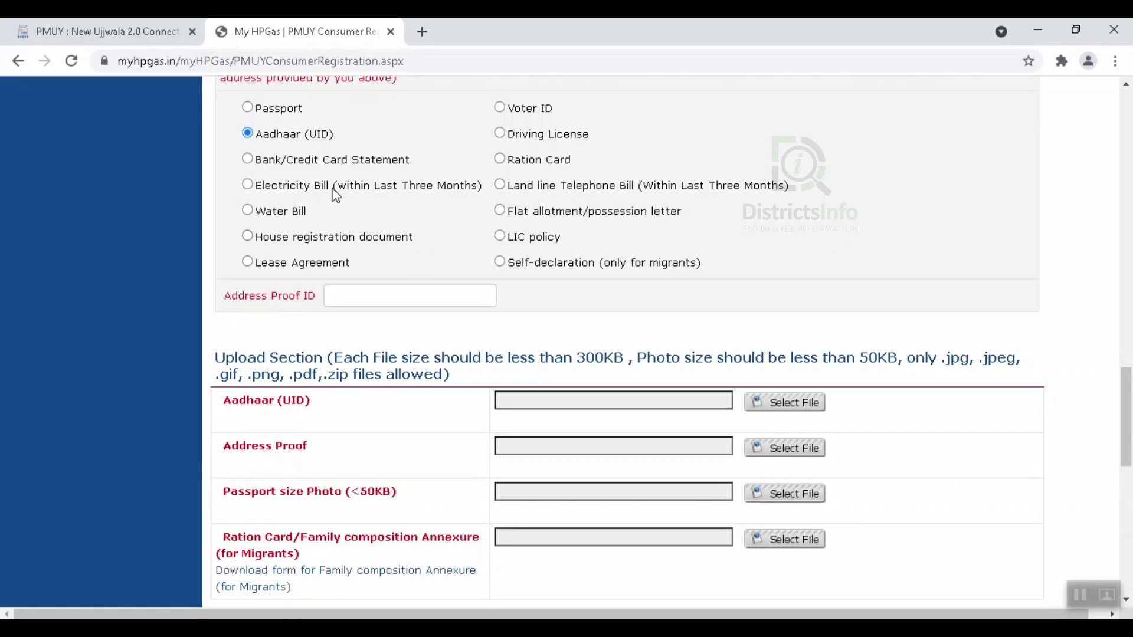
scroll(436, 321, down, 4)
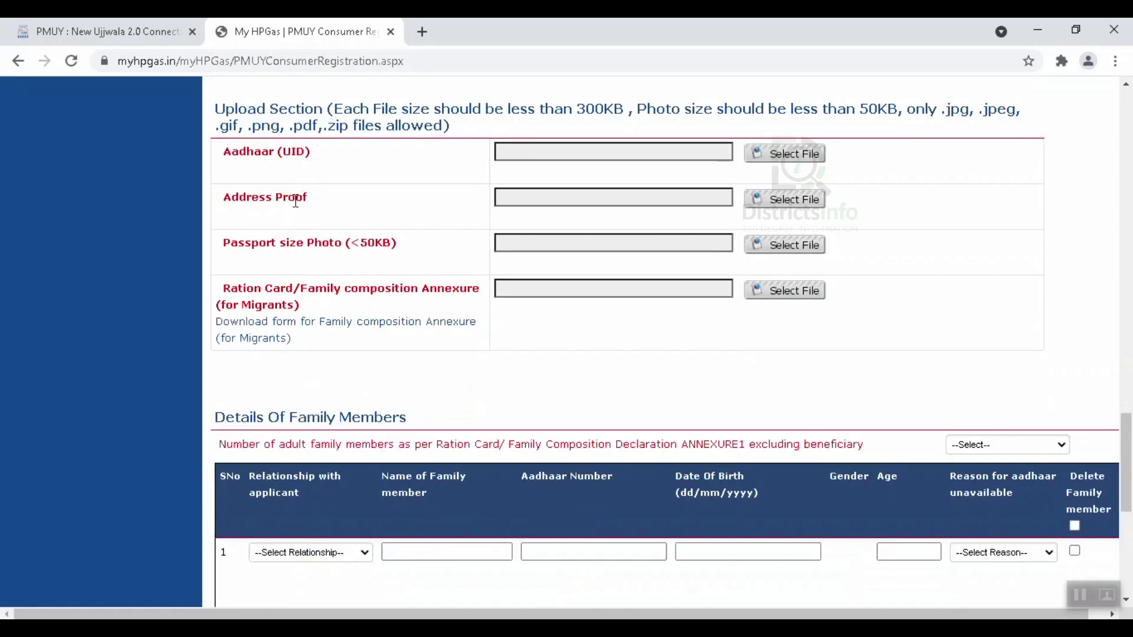
scroll(342, 281, up, 1)
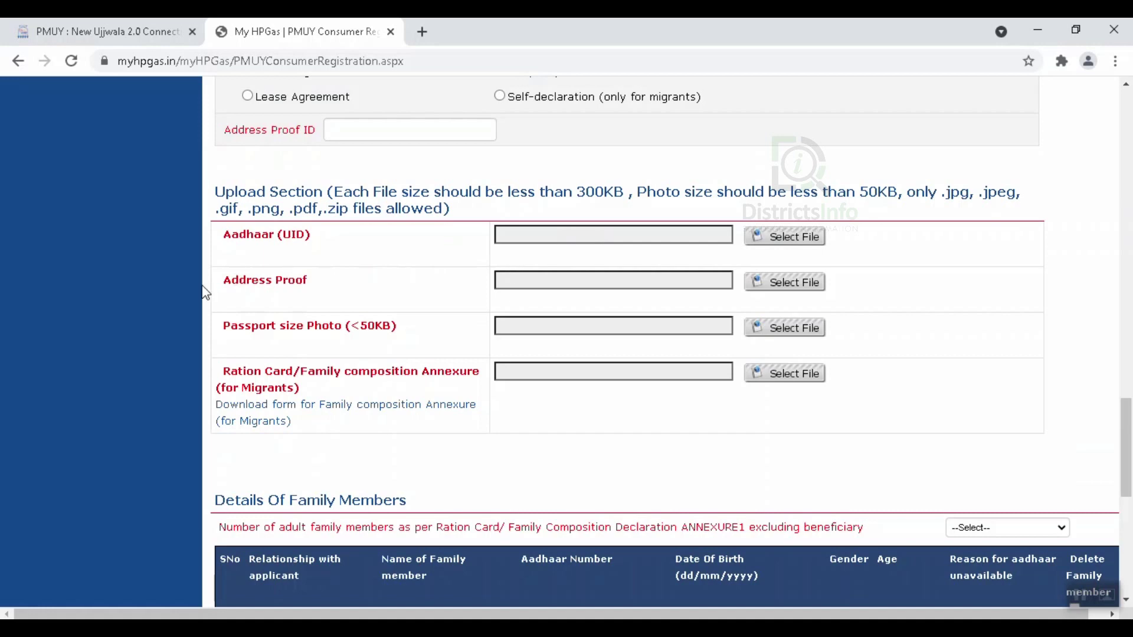
scroll(470, 307, up, 3)
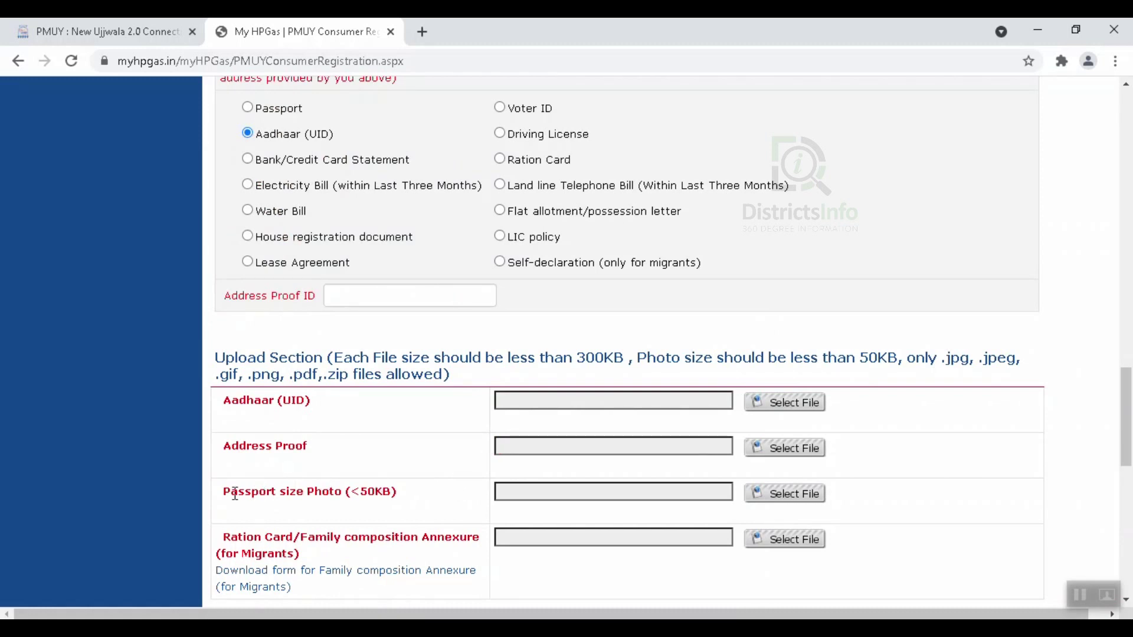
scroll(397, 506, down, 1)
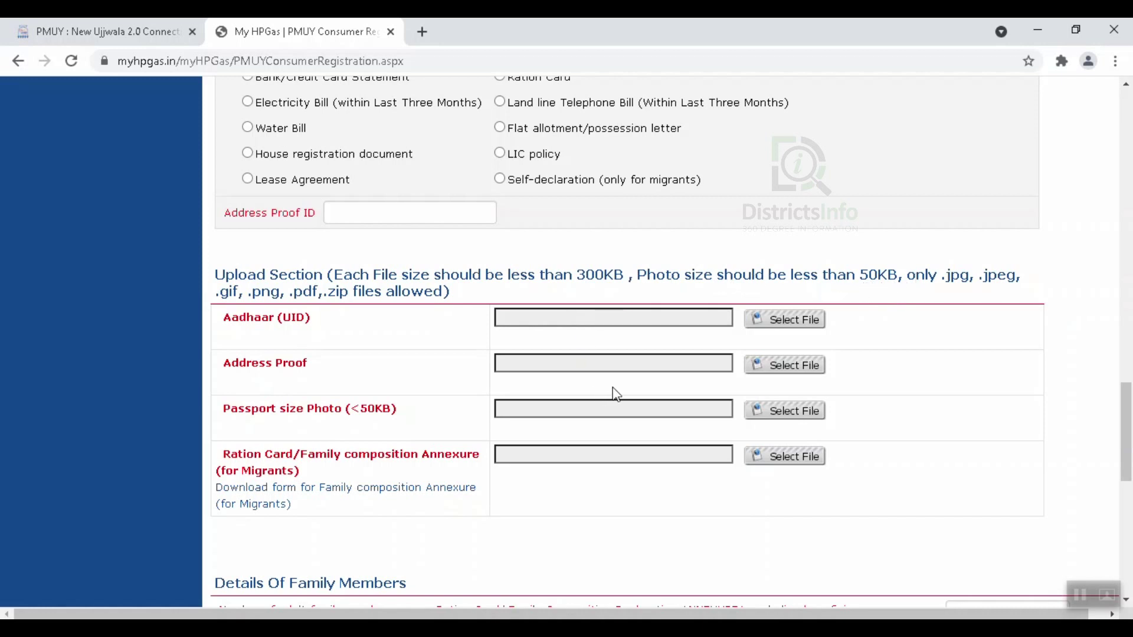
scroll(585, 433, down, 3)
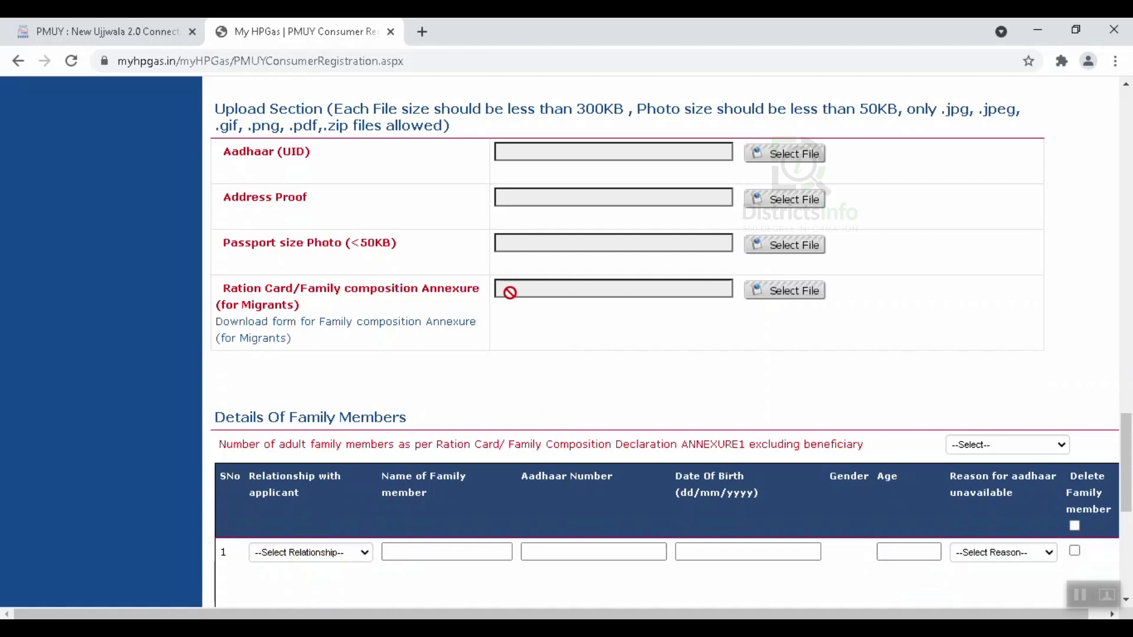
Step: Set the first family member's relationship with the applicant to GRAND NEPHEW in the family details
drag(219, 424, 455, 444)
scroll(472, 398, down, 1)
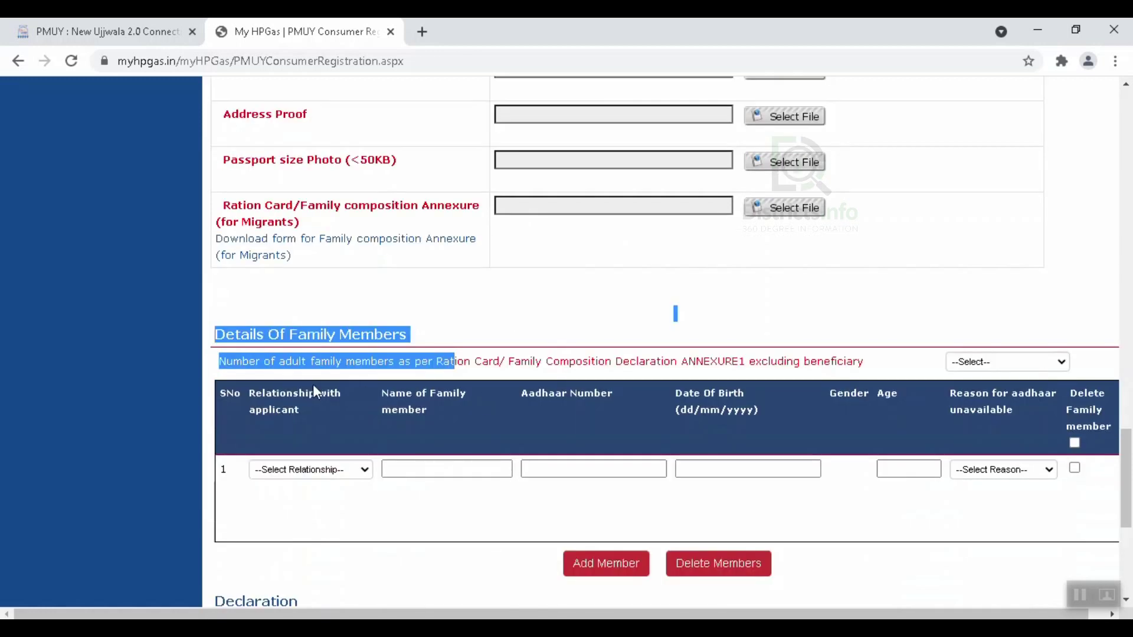
click(314, 472)
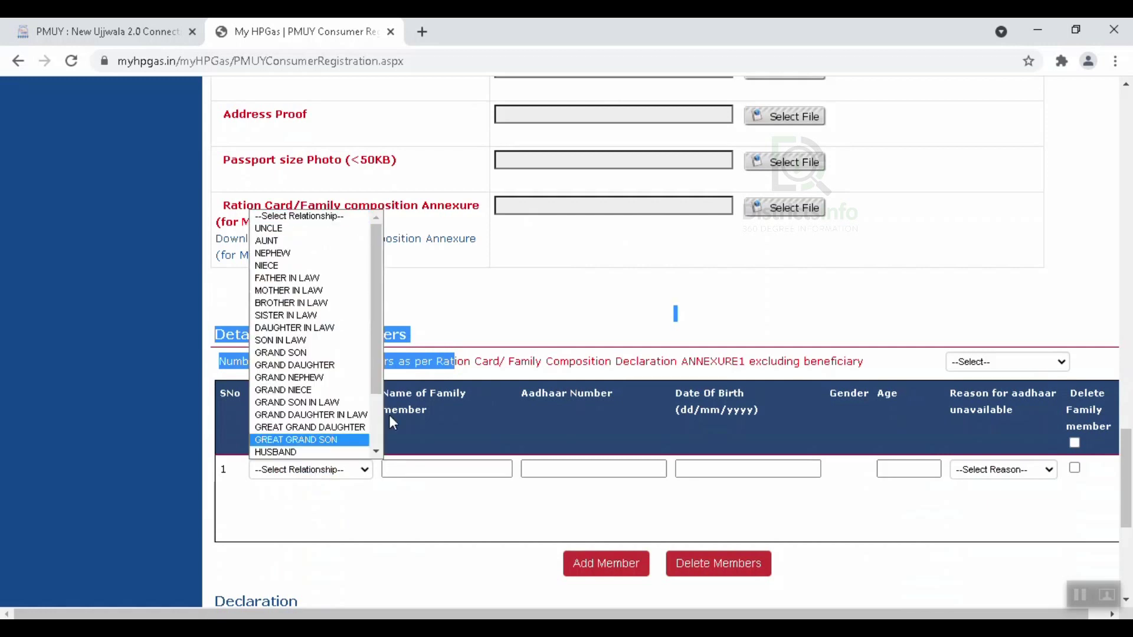
click(633, 308)
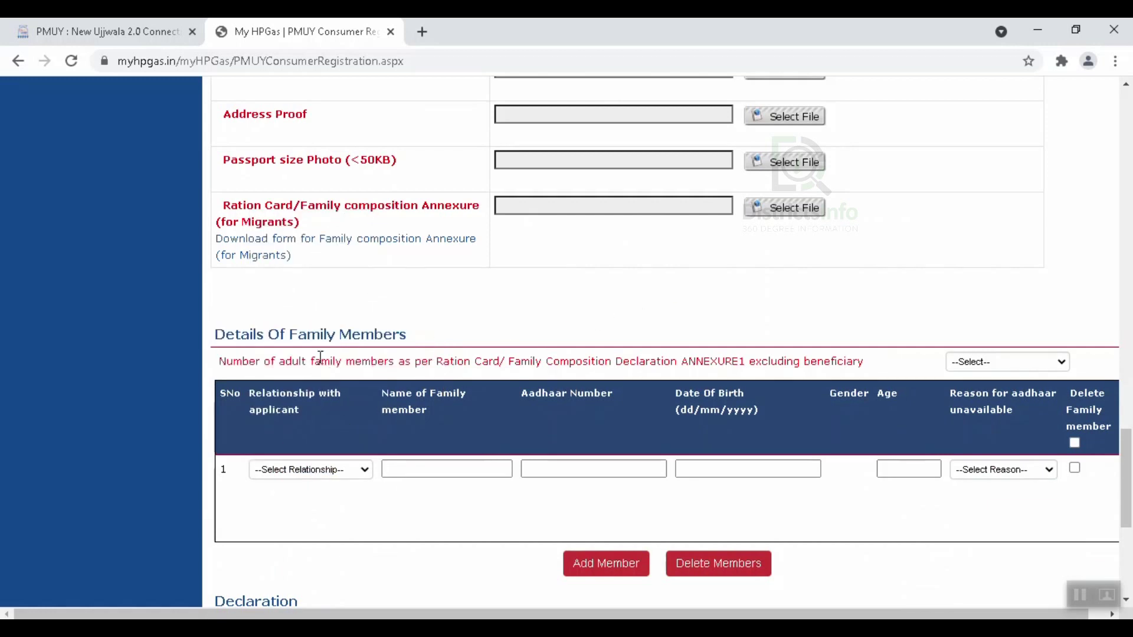
click(312, 471)
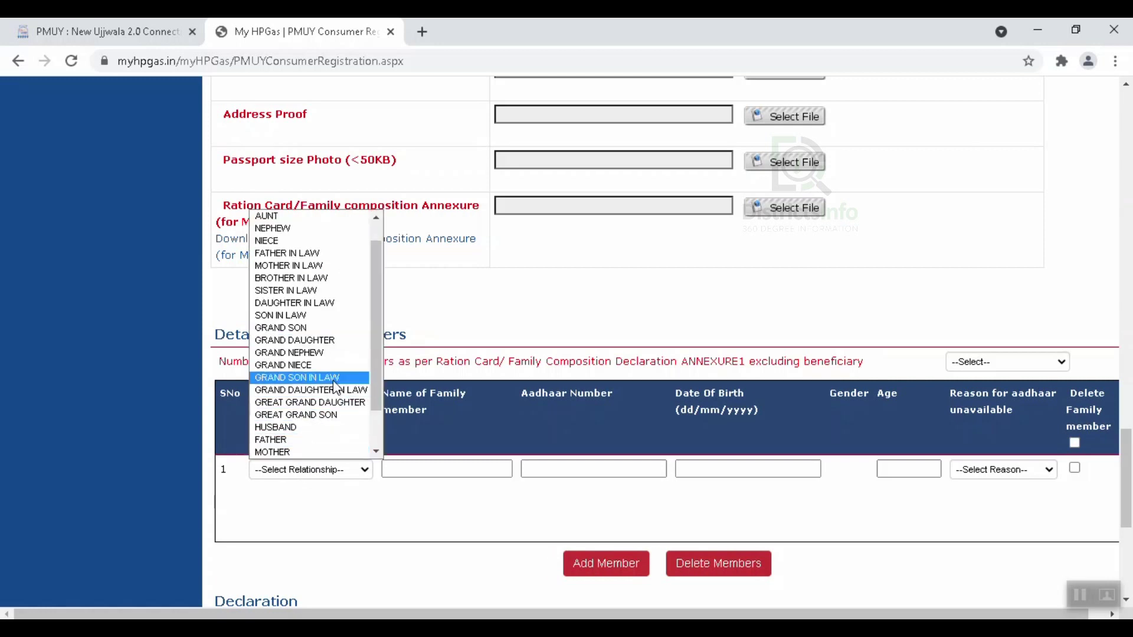
click(302, 354)
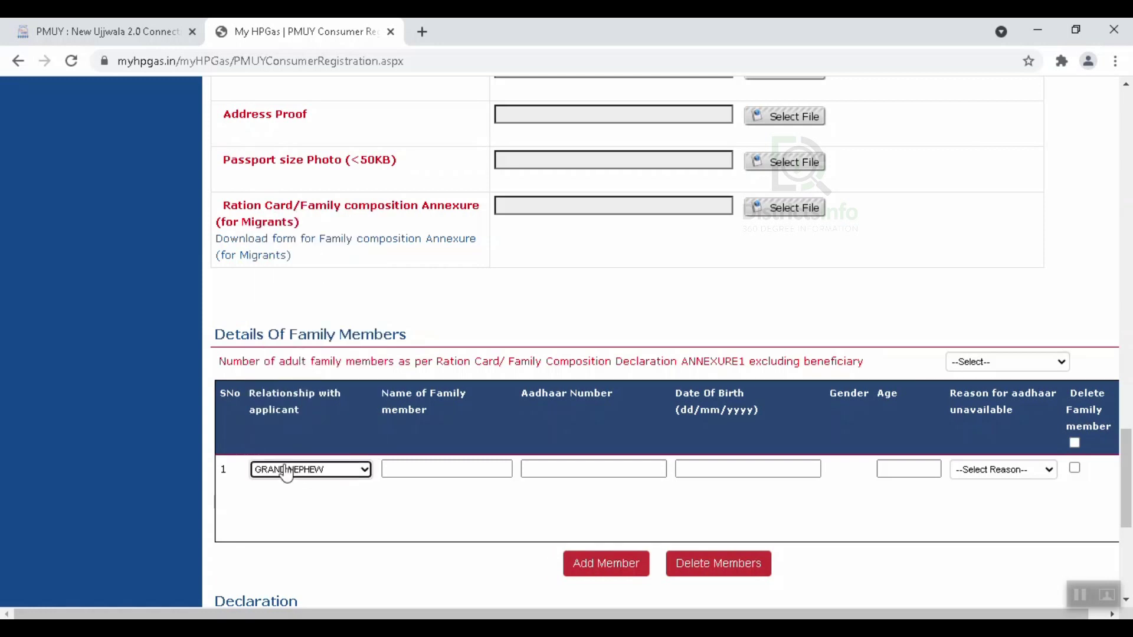
Step: Check the available reasons for the family member's unavailable Aadhaar and try to add another member
click(414, 470)
click(884, 477)
click(1003, 471)
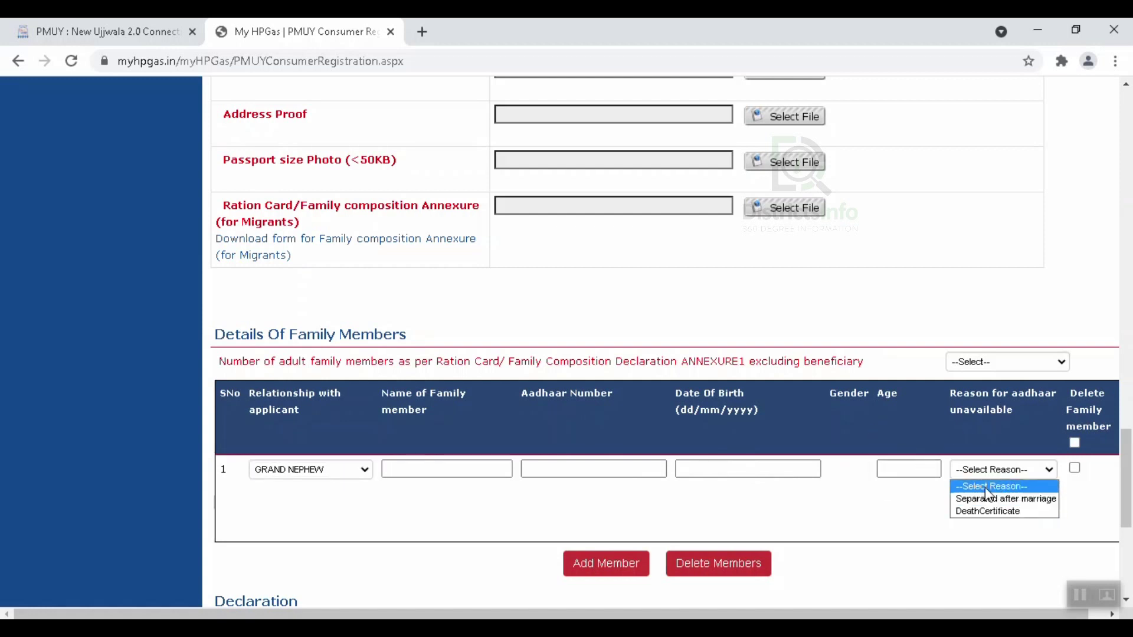
click(991, 486)
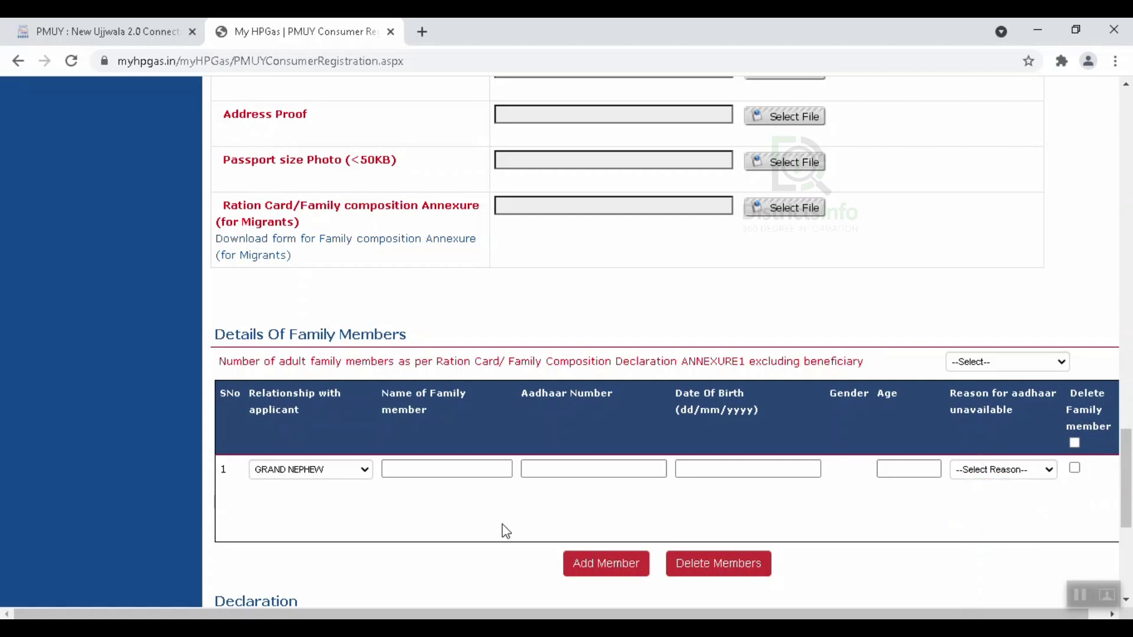
click(610, 573)
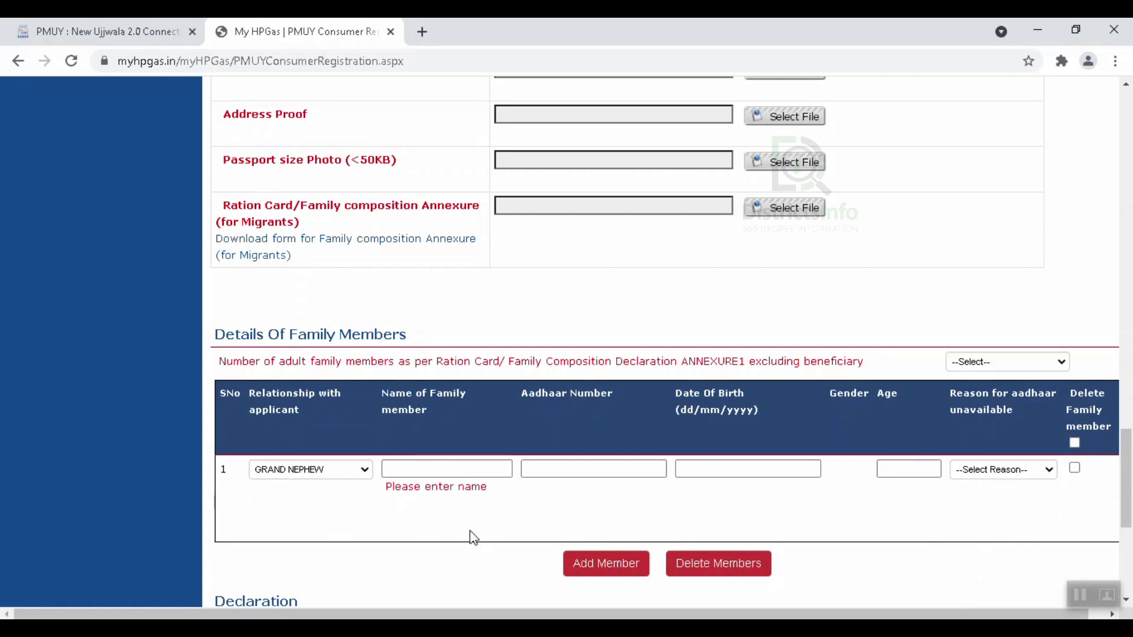
Step: Accept the declaration for taking a domestic LPG connection at the end of the form
scroll(374, 508, down, 1)
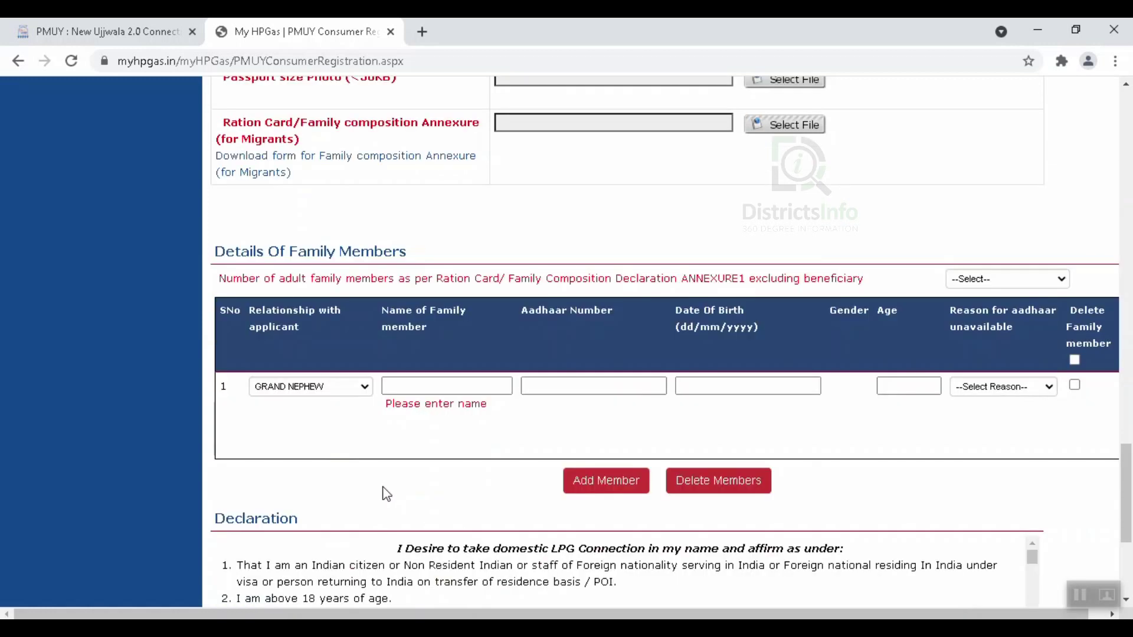
scroll(389, 455, down, 2)
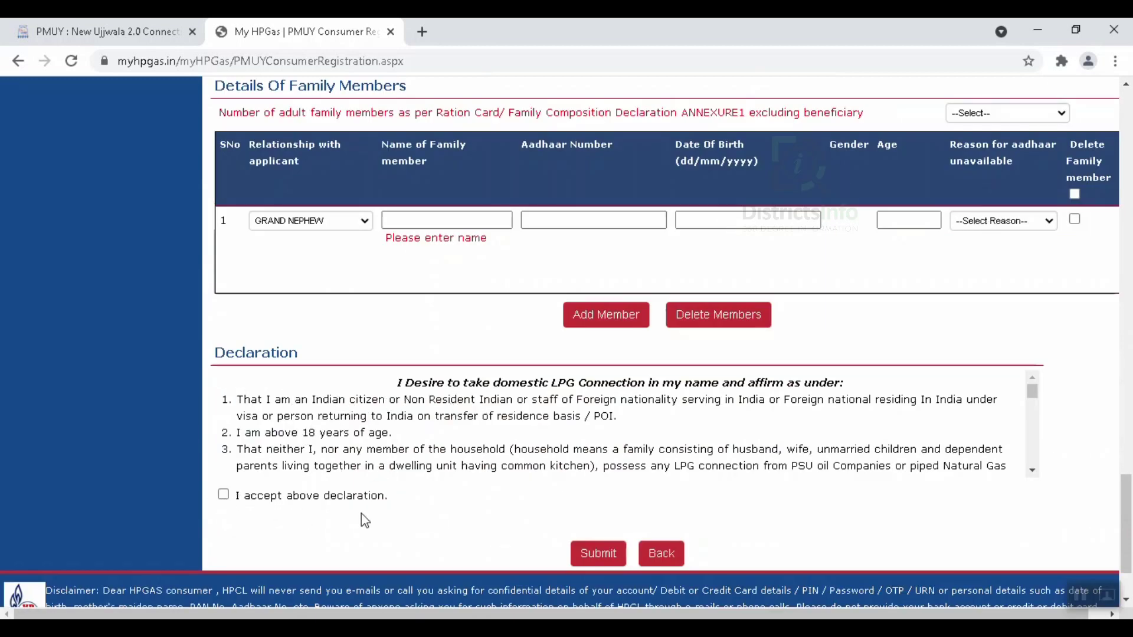
click(223, 498)
Step: Review the form from the applicant's personal details through to the declaration, and minimize the browser window
scroll(500, 466, up, 15)
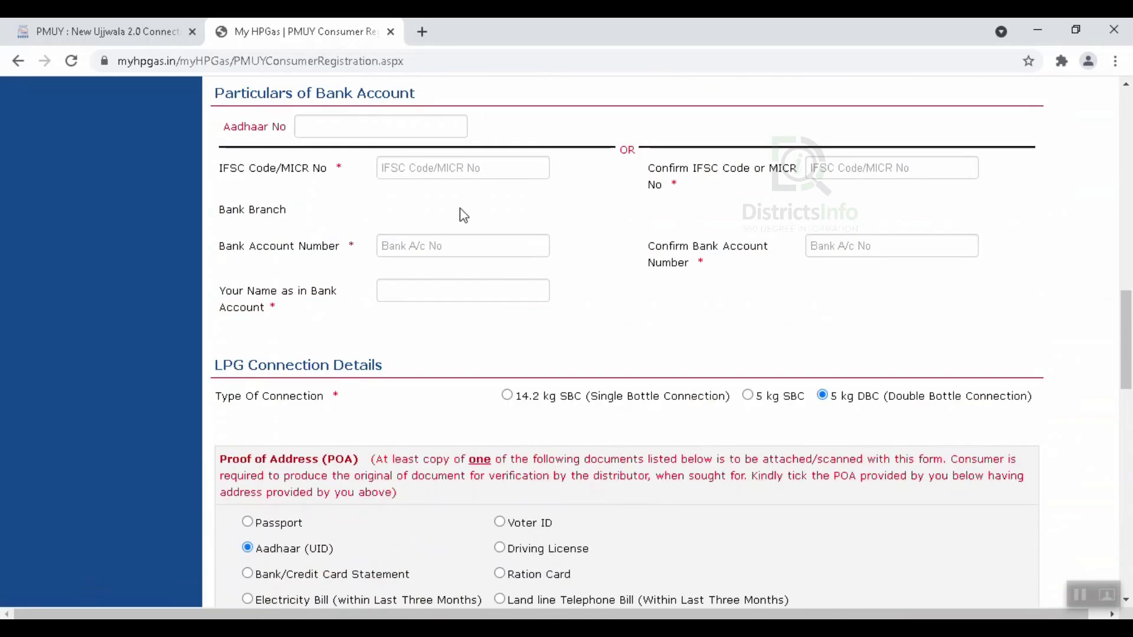
scroll(448, 463, up, 8)
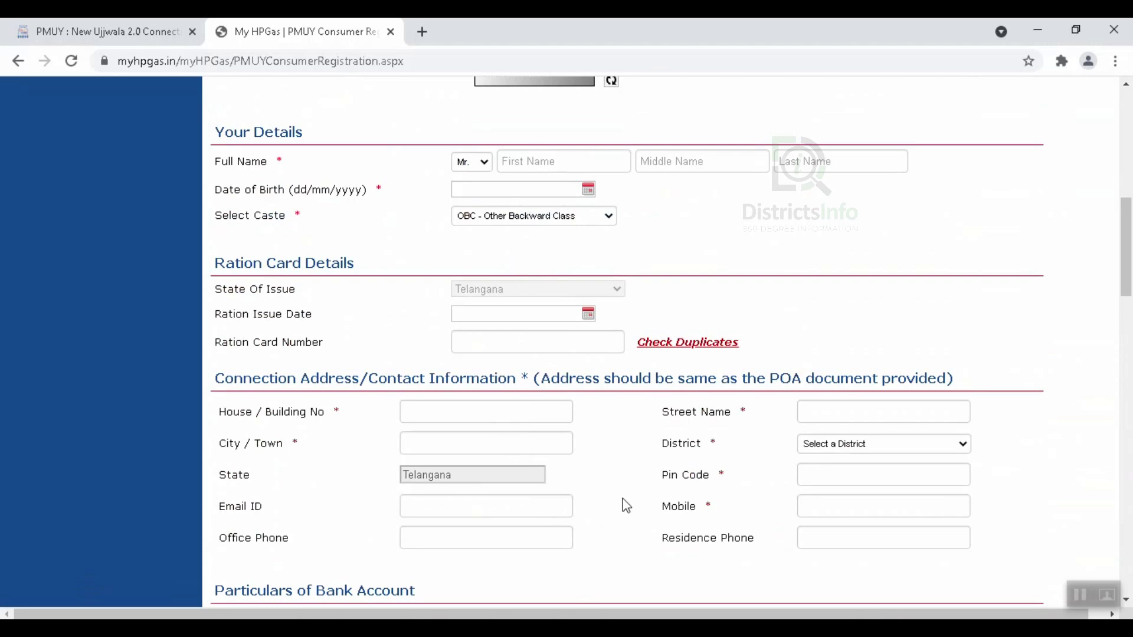
scroll(632, 466, down, 18)
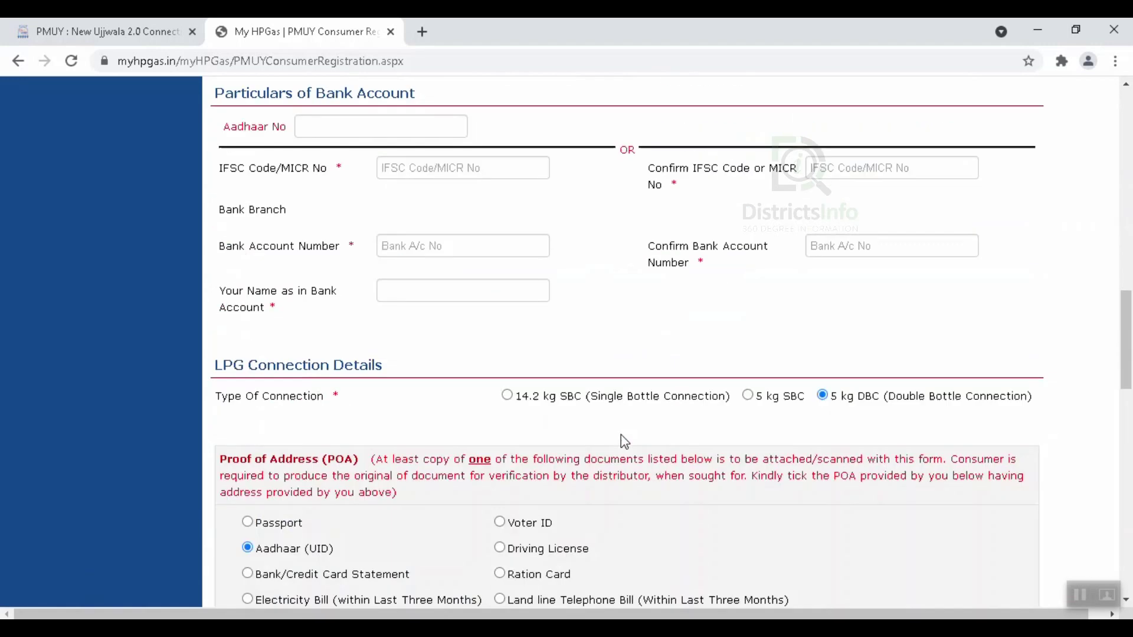
scroll(631, 439, down, 5)
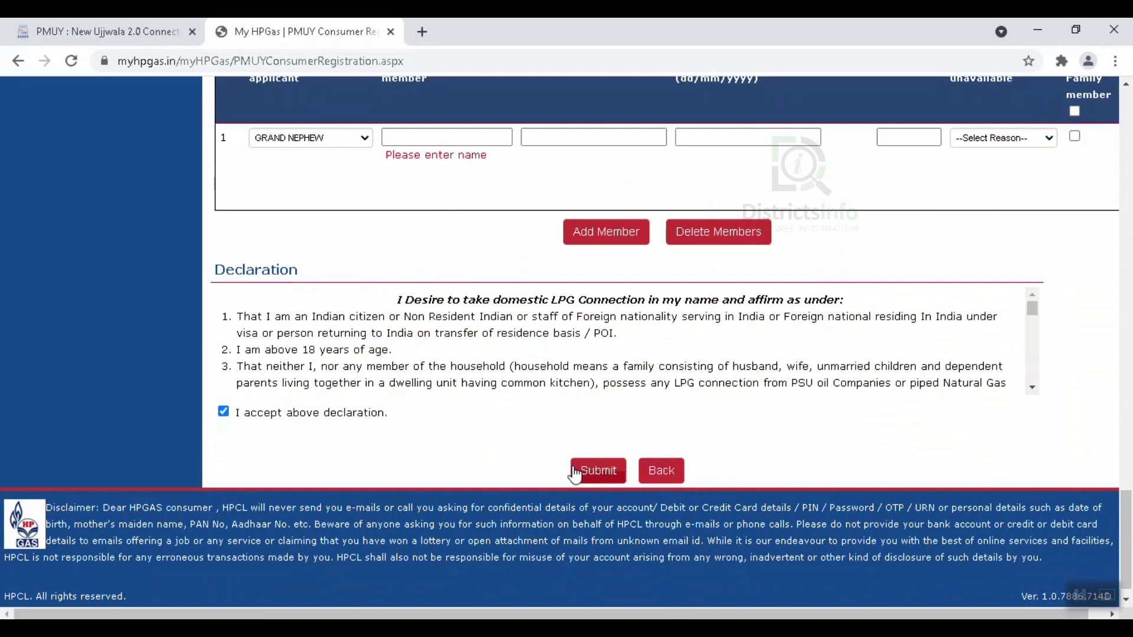
click(1040, 39)
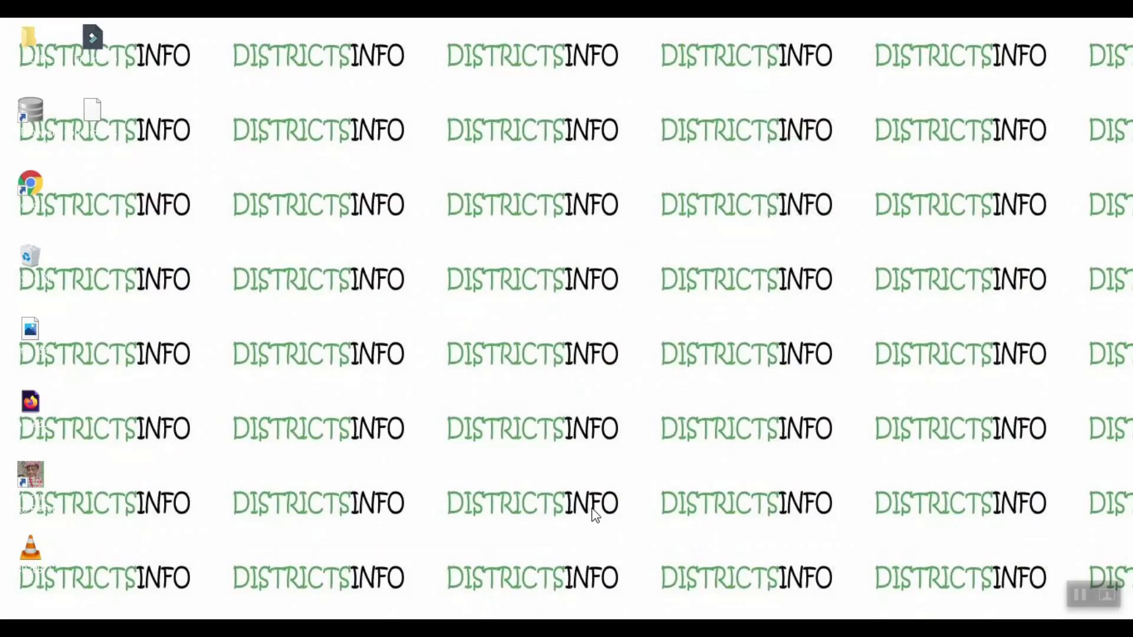